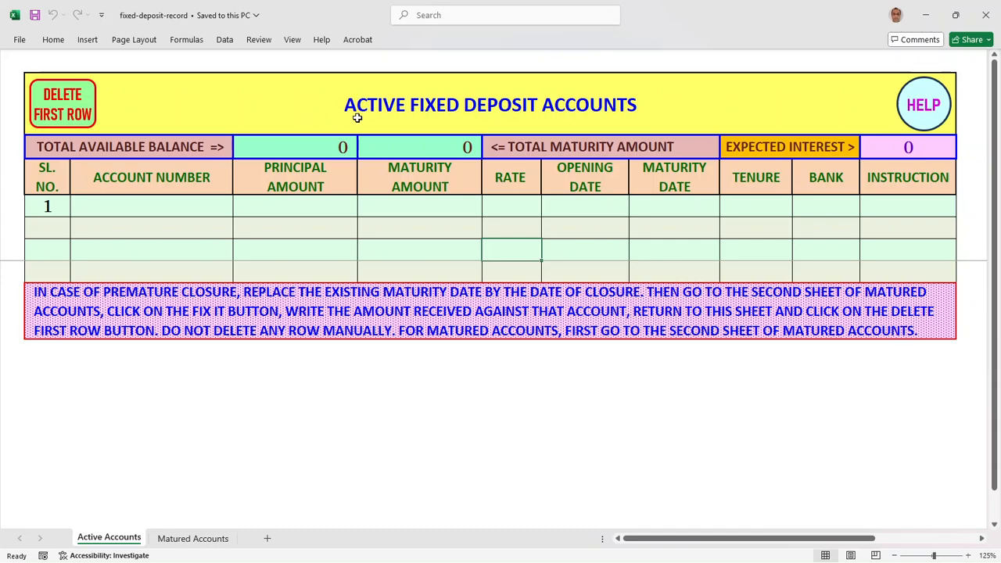
# Examine the columns and instructions on the blank Active Accounts and Matured Accounts sheets, and close the workbook.
pyautogui.click(192, 539)
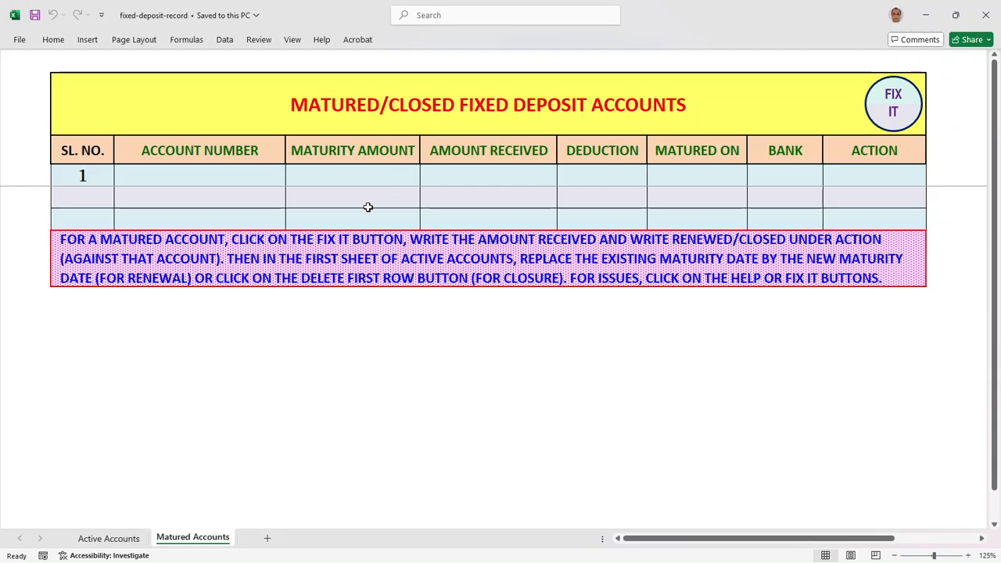
pyautogui.click(110, 539)
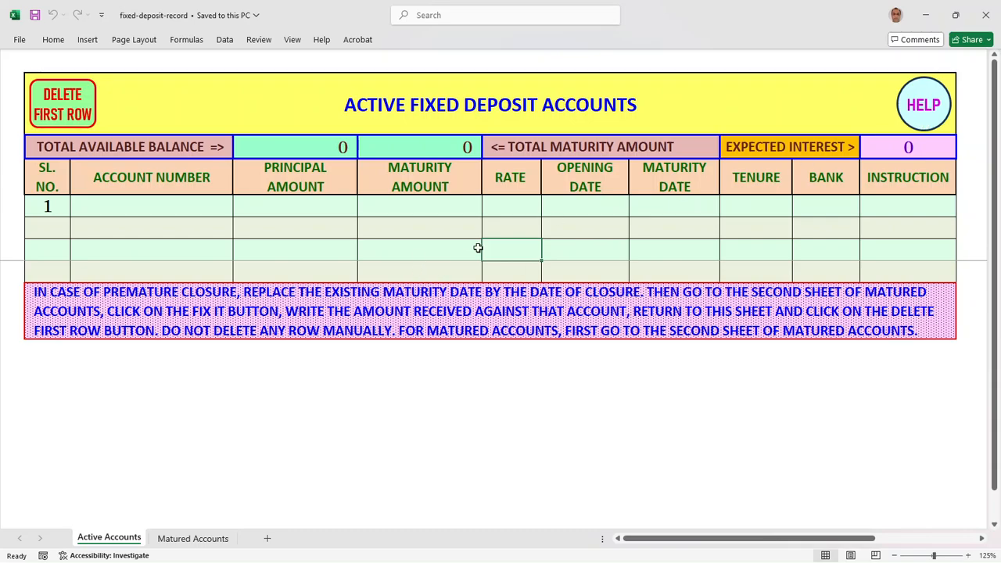
pyautogui.click(193, 539)
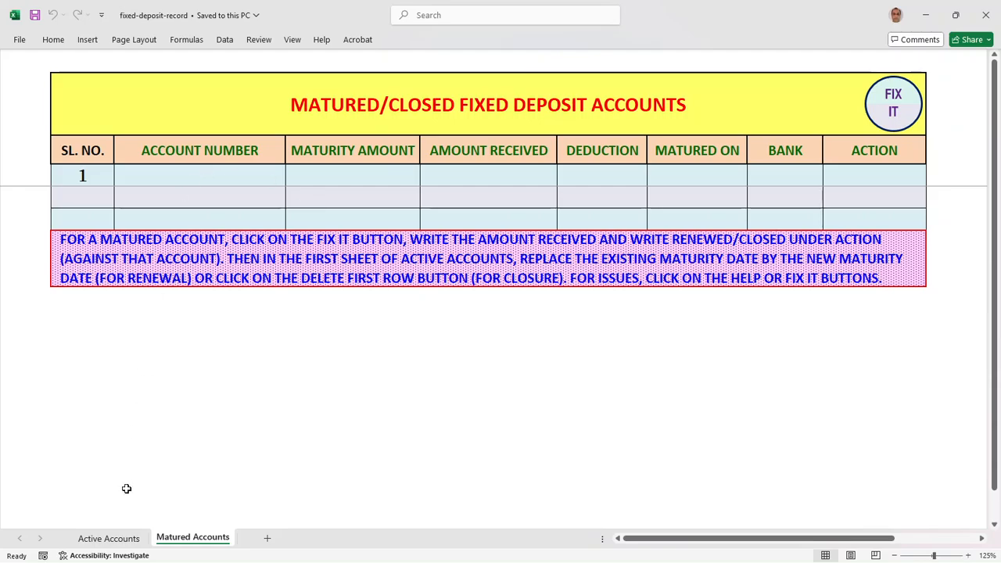
pyautogui.click(119, 540)
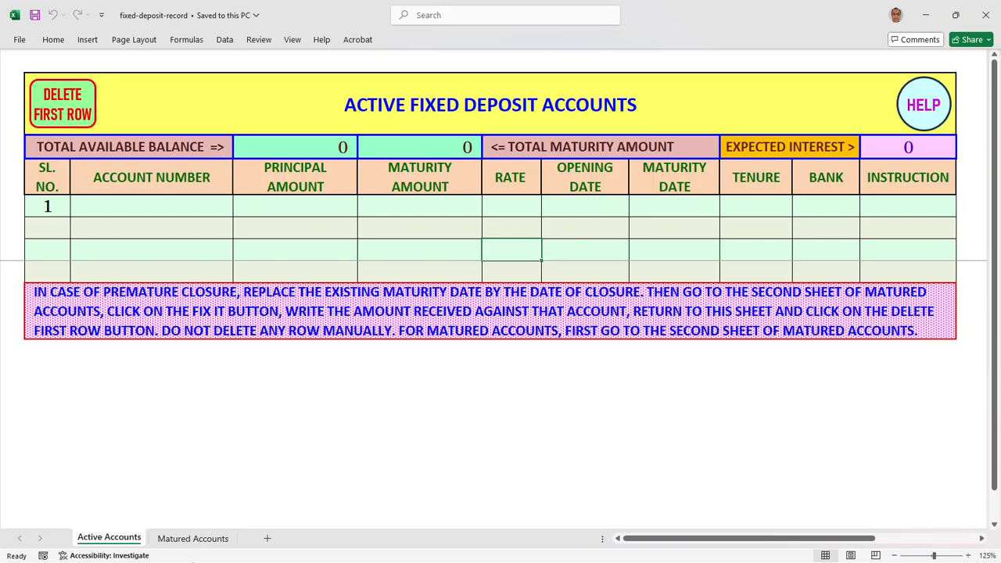
pyautogui.click(190, 539)
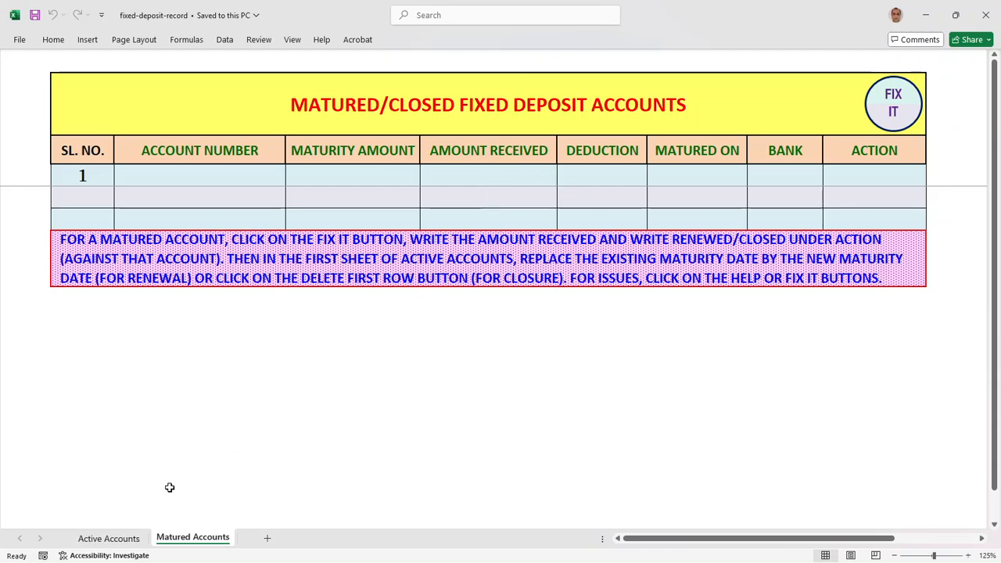
pyautogui.click(108, 540)
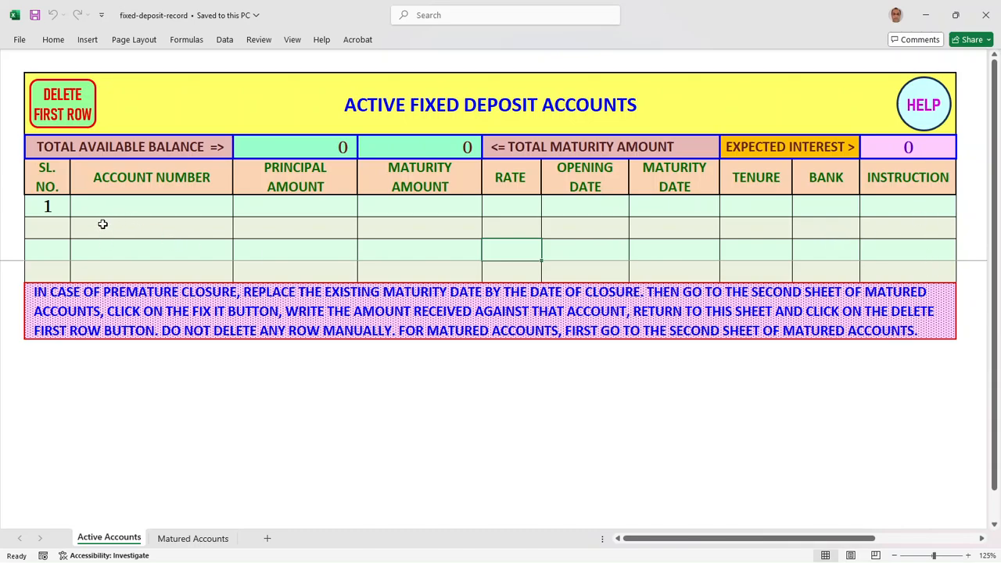
pyautogui.moveTo(102, 227); pyautogui.dragTo(910, 230)
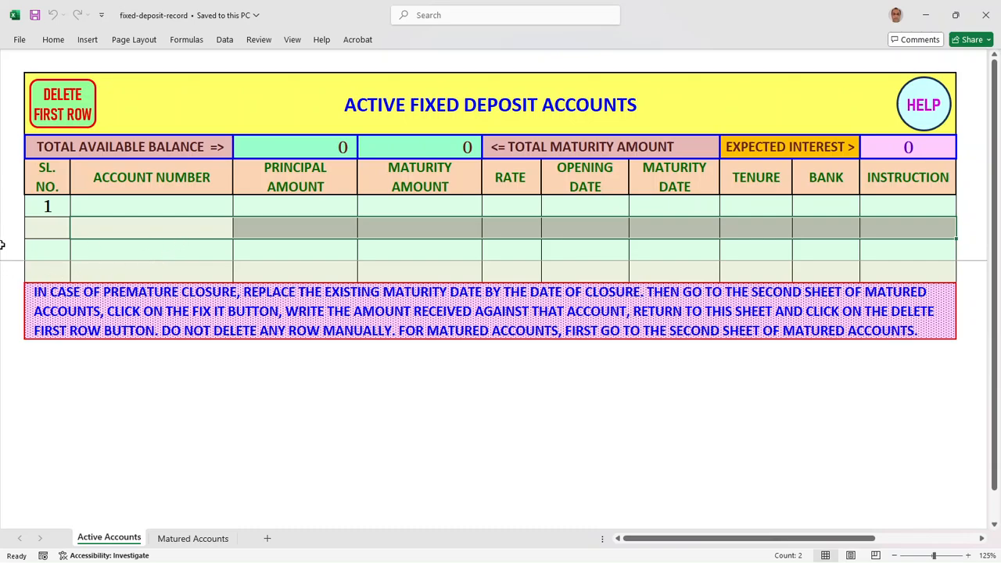
pyautogui.click(123, 253)
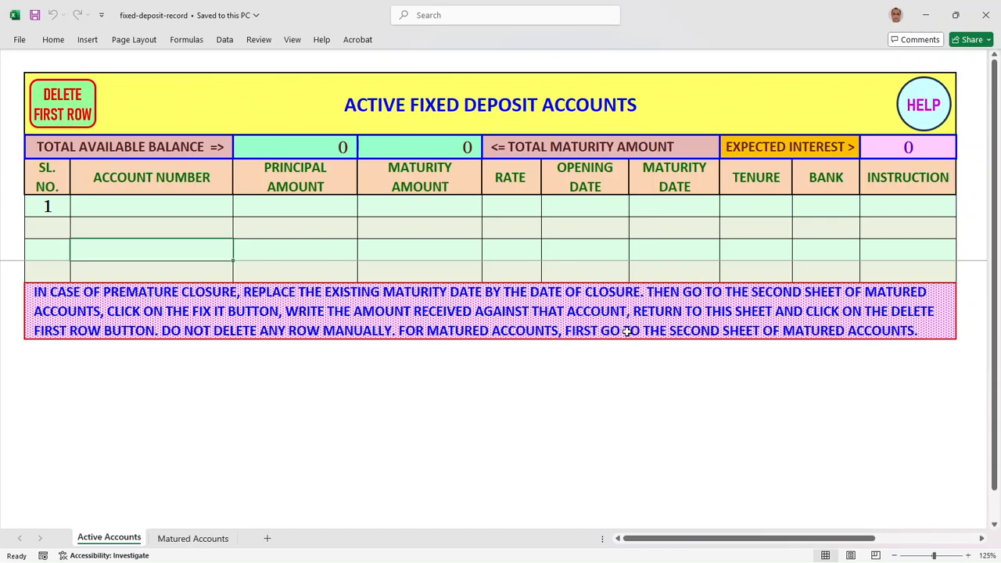
pyautogui.click(196, 539)
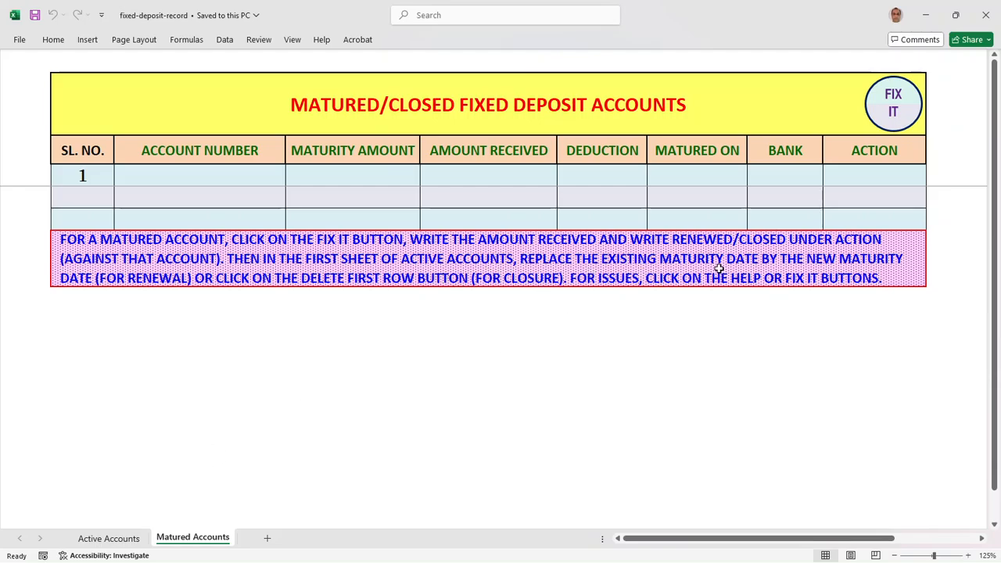
pyautogui.click(106, 540)
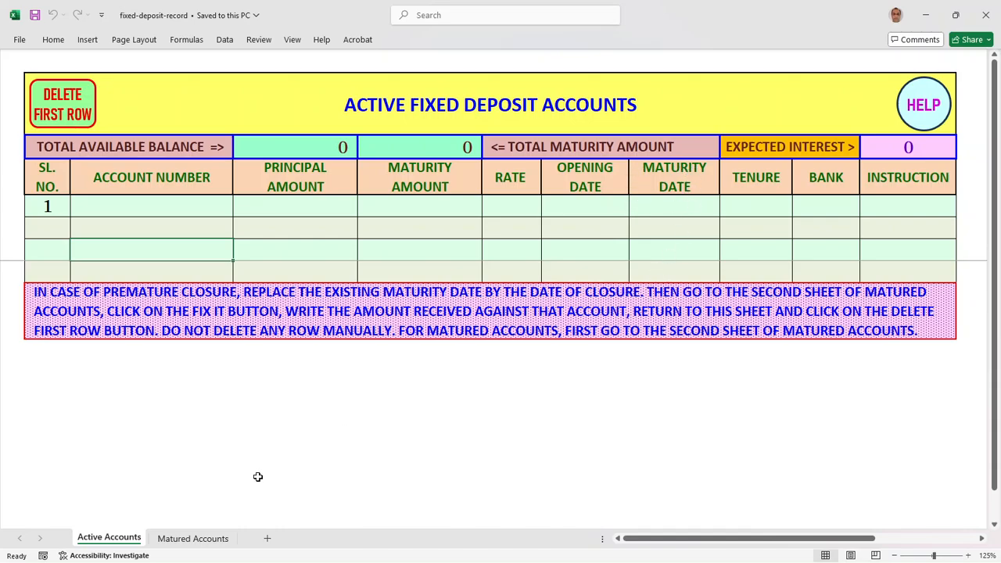
pyautogui.click(193, 539)
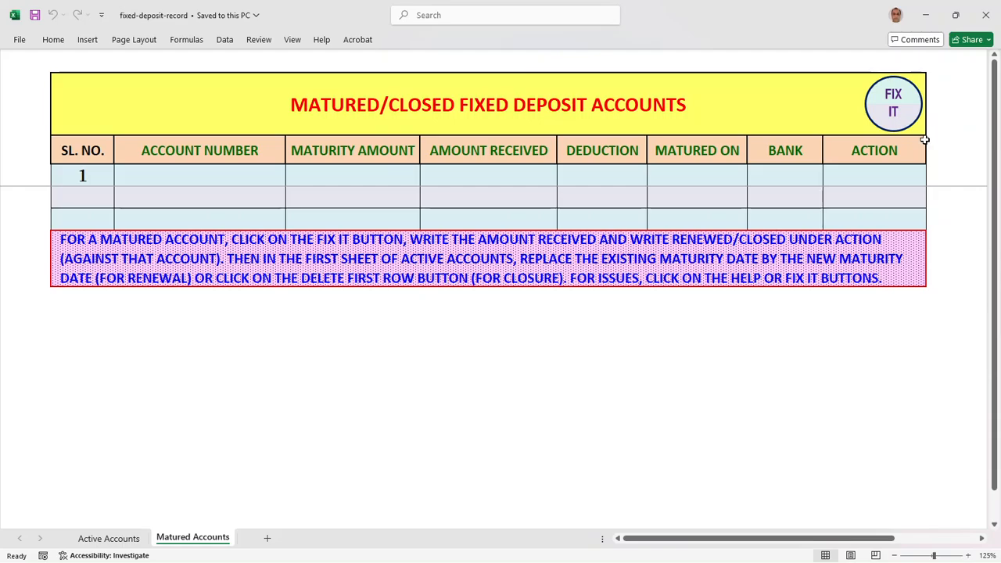
pyautogui.click(988, 16)
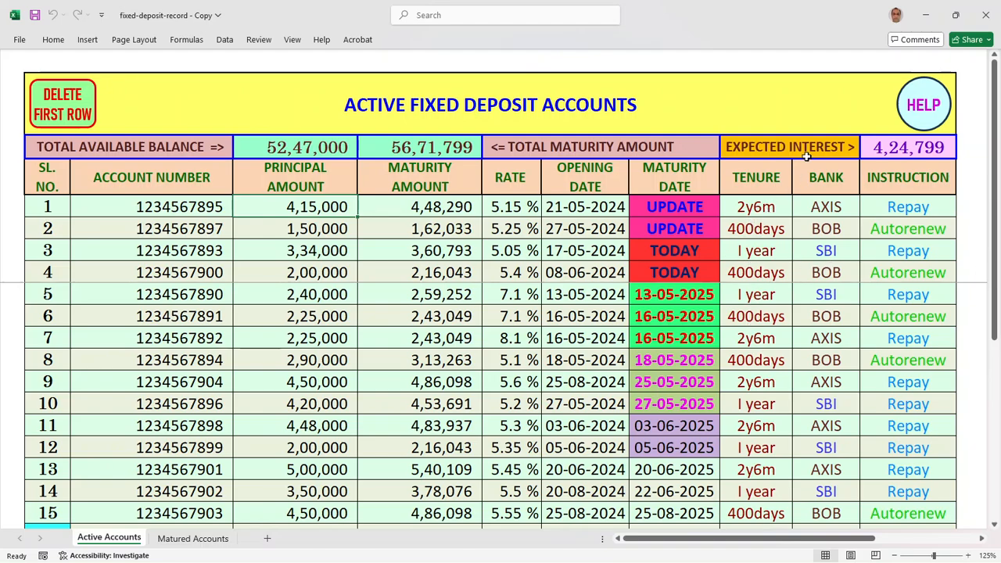
# Set the tenure of the second active account to 1year and save the workbook.
pyautogui.click(773, 230)
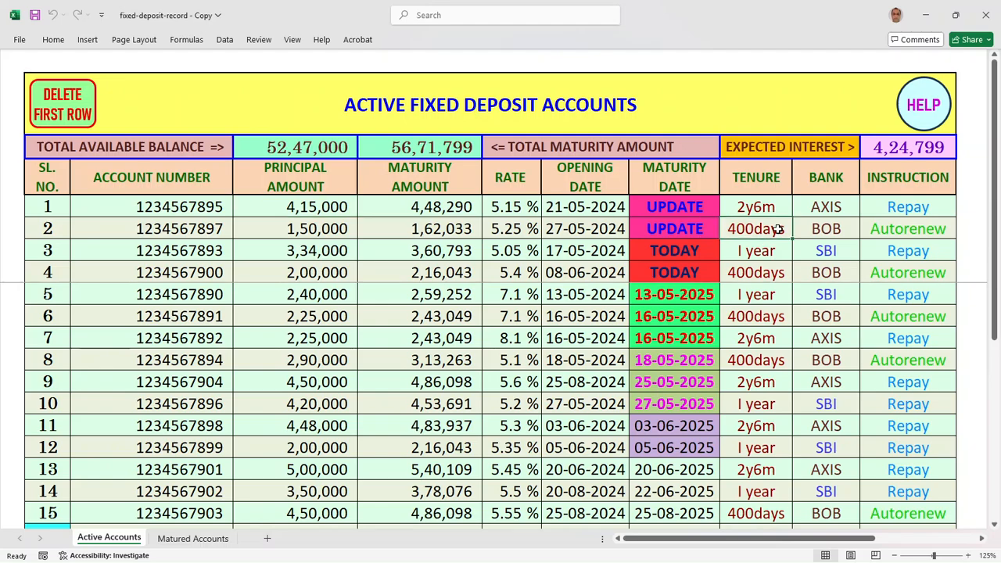
pyautogui.write('1')
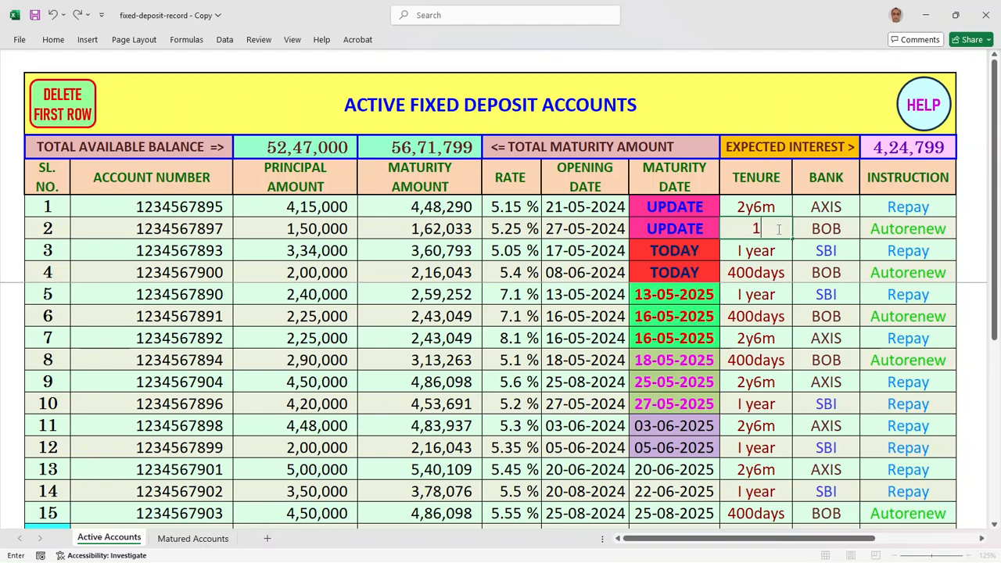
pyautogui.write('YEAR')
pyautogui.press('BackSpace')
pyautogui.press('BackSpace')
pyautogui.press('BackSpace')
pyautogui.press('BackSpace')
pyautogui.write('year')
pyautogui.click(770, 274)
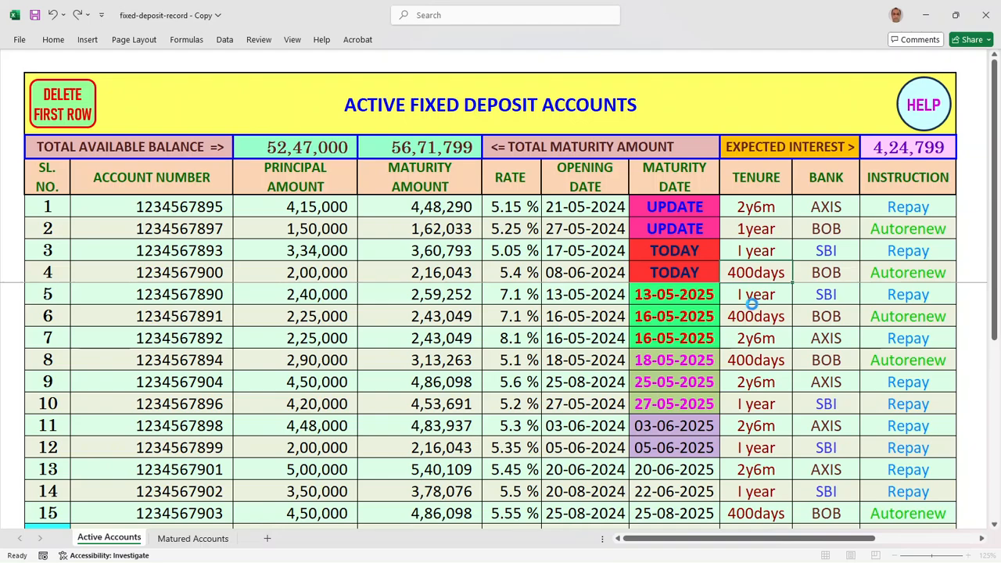
pyautogui.hotkey('ctrl', 's')
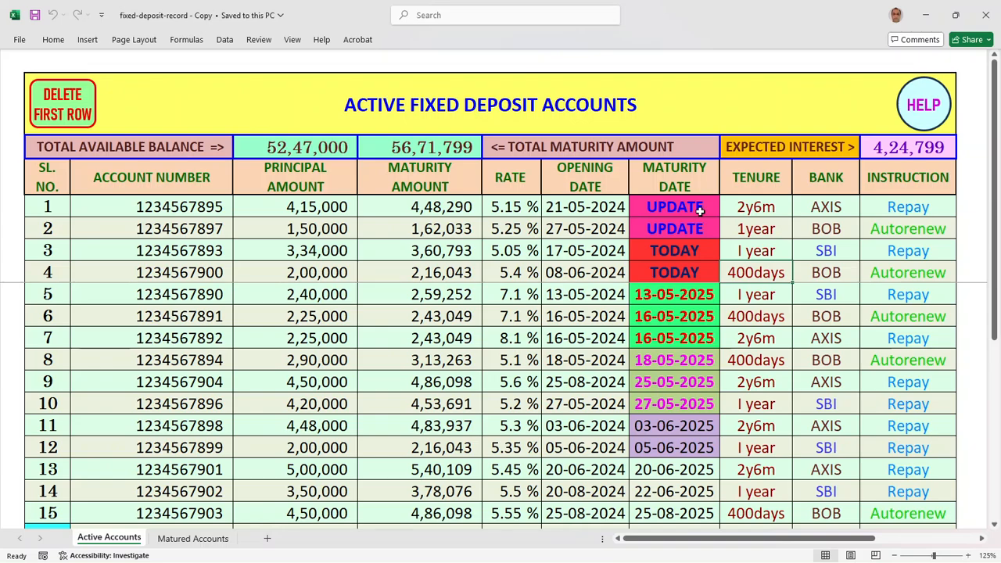
# Show the formula bar in the workbook window.
pyautogui.click(295, 42)
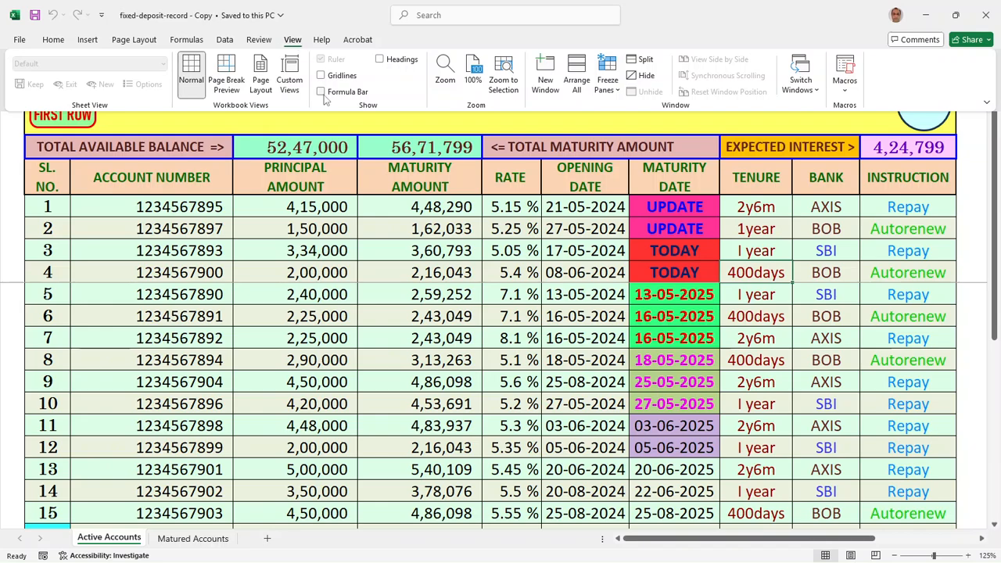
pyautogui.click(321, 93)
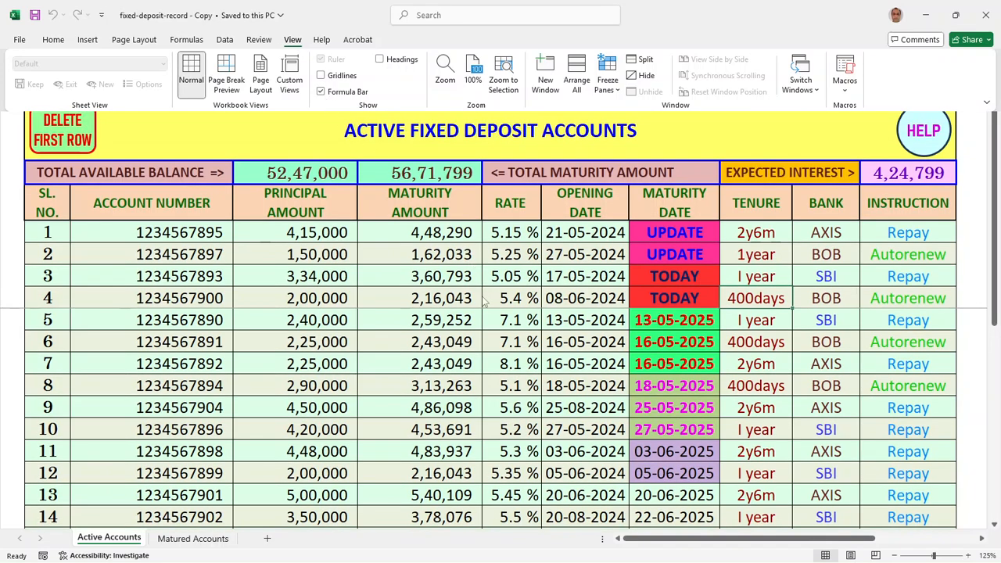
pyautogui.click(693, 227)
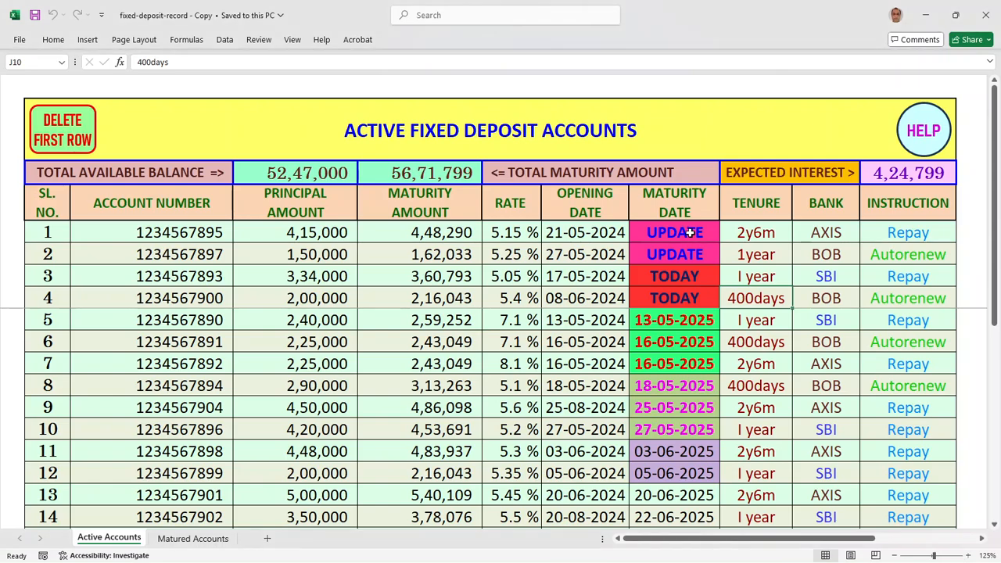
# Inspect the stored maturity dates behind the UPDATE and TODAY labels of the first four active accounts.
pyautogui.click(692, 233)
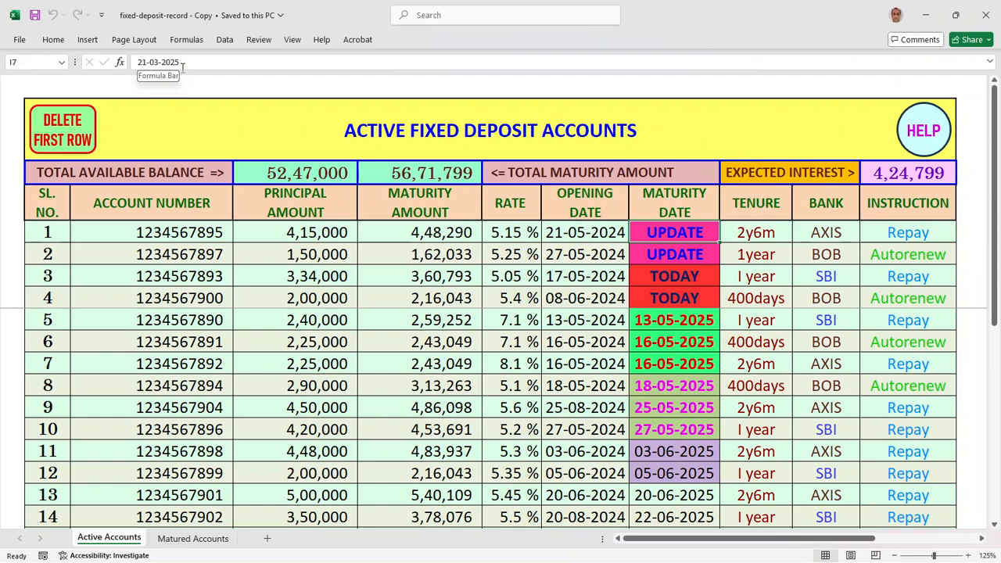
pyautogui.click(692, 259)
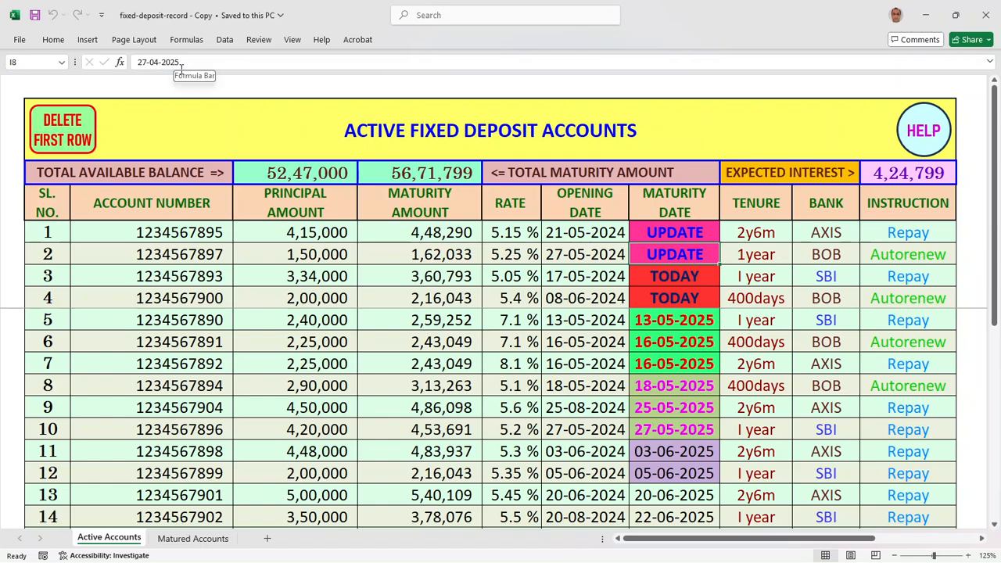
pyautogui.press('Down')
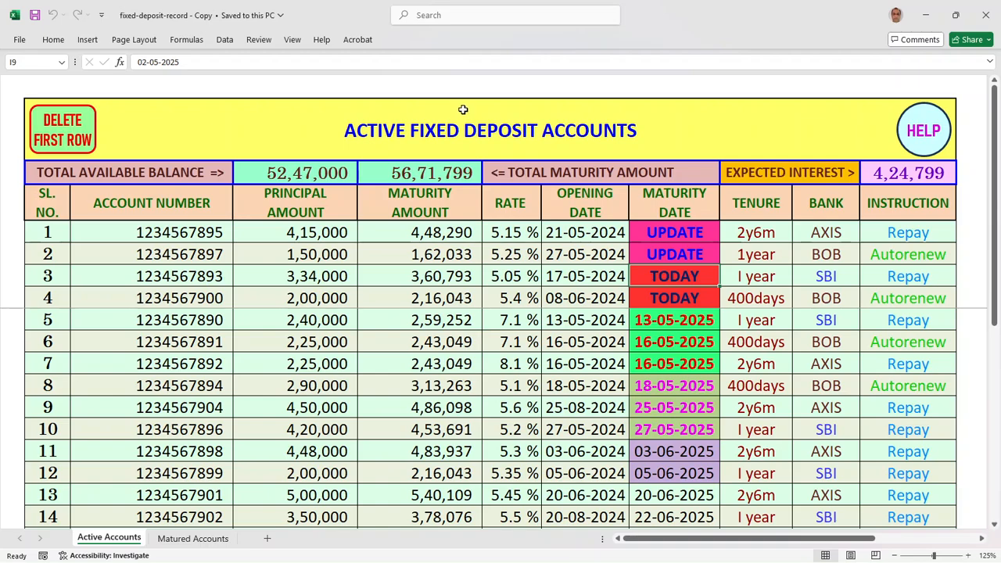
pyautogui.press('Down')
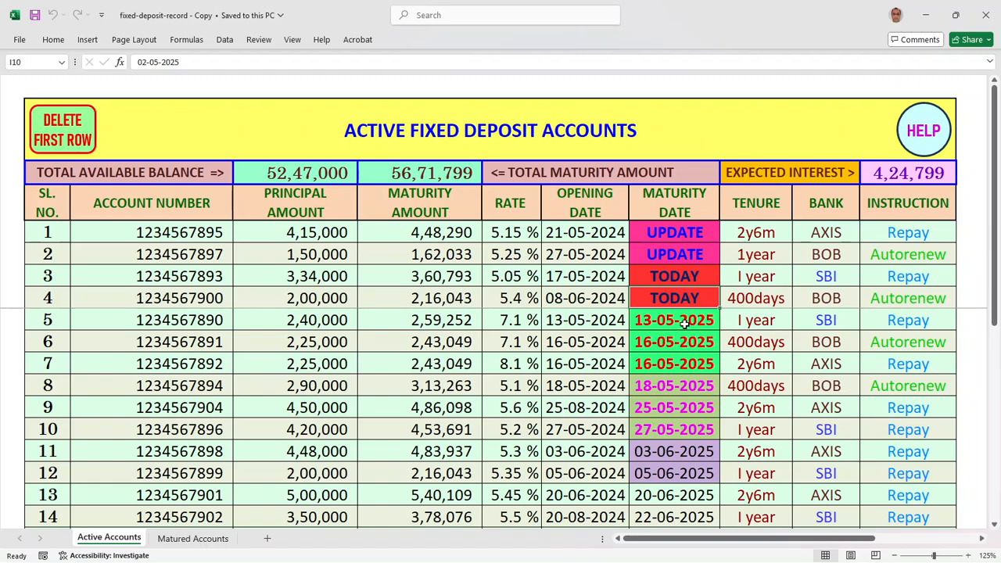
pyautogui.click(708, 232)
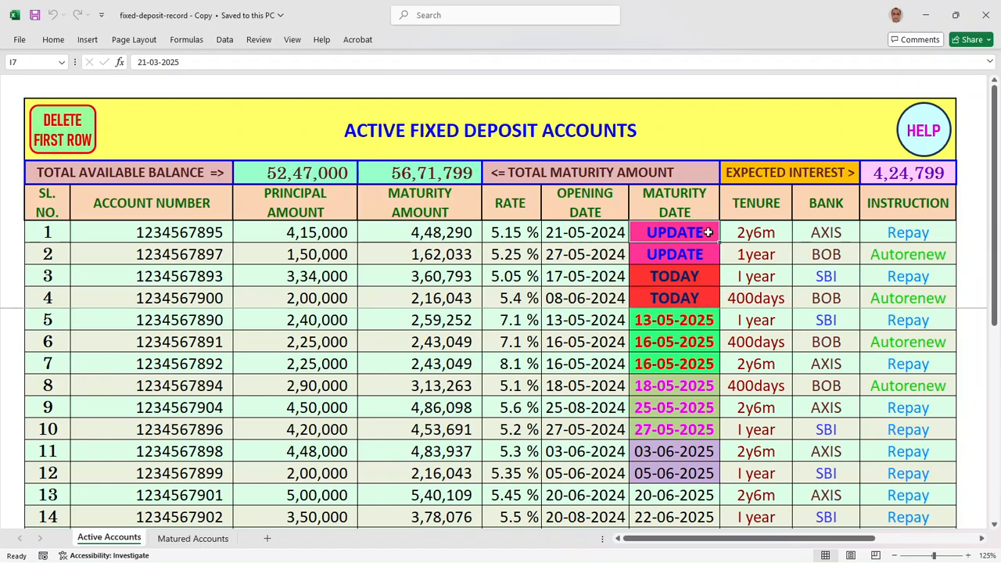
pyautogui.doubleClick(708, 232)
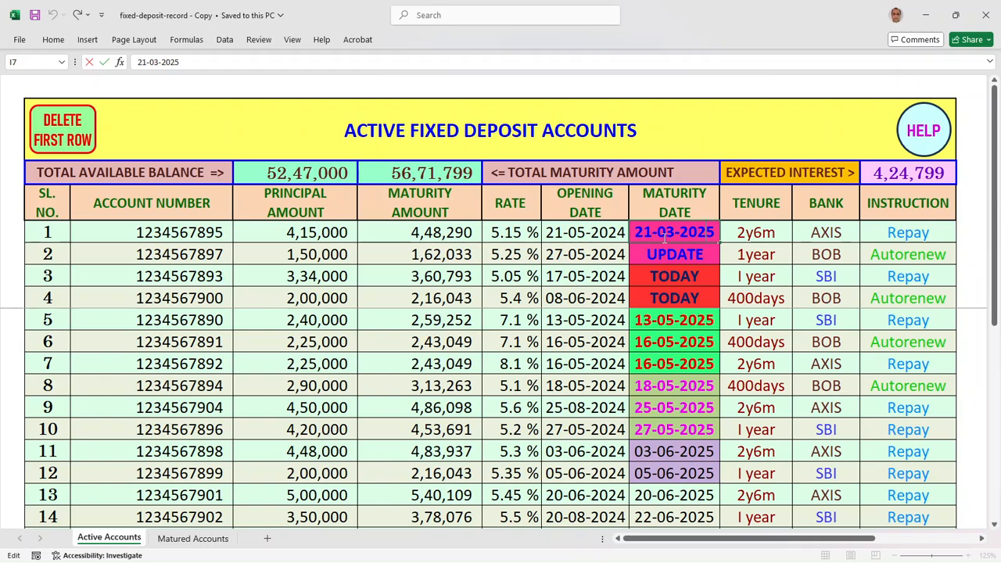
pyautogui.press('Return')
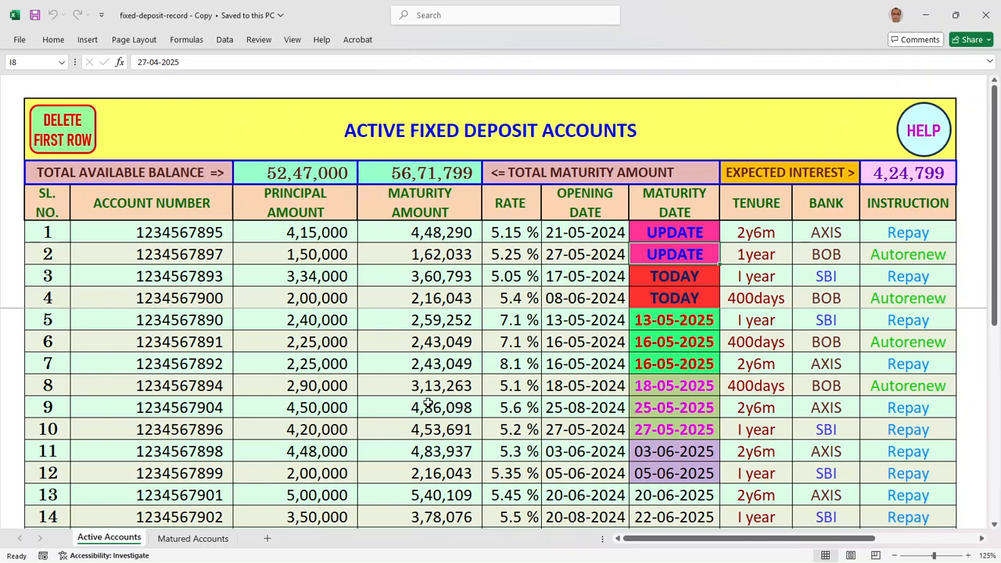
# Read the closure instructions below the active accounts and compare the listed accounts with the Matured Accounts sheet.
pyautogui.scroll(-5, 429, 403)
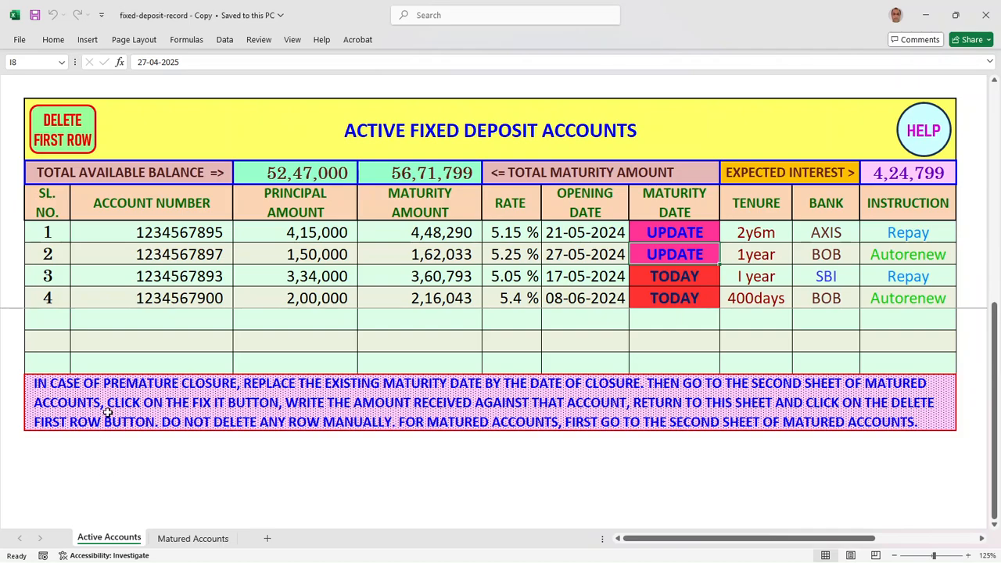
pyautogui.click(176, 539)
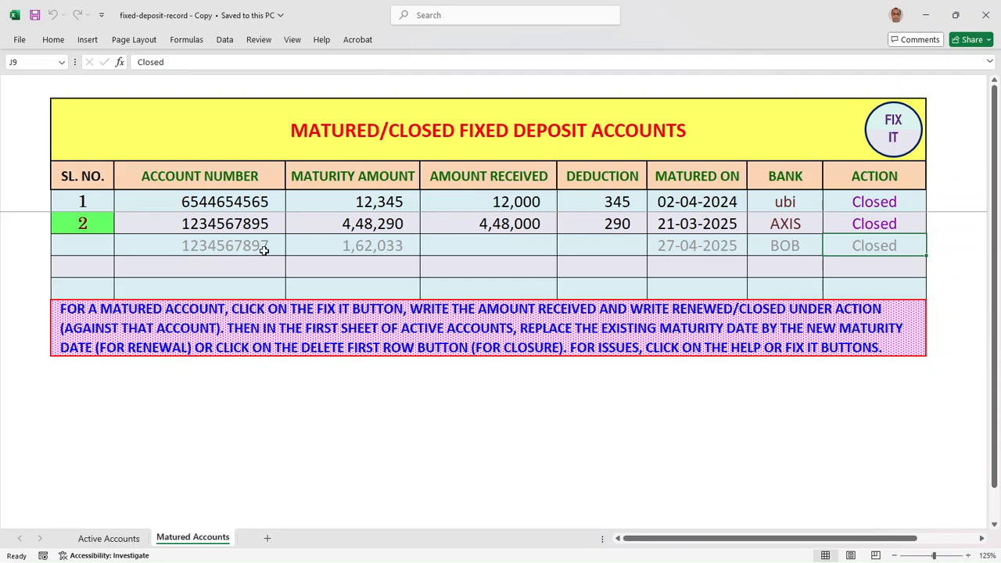
pyautogui.click(109, 538)
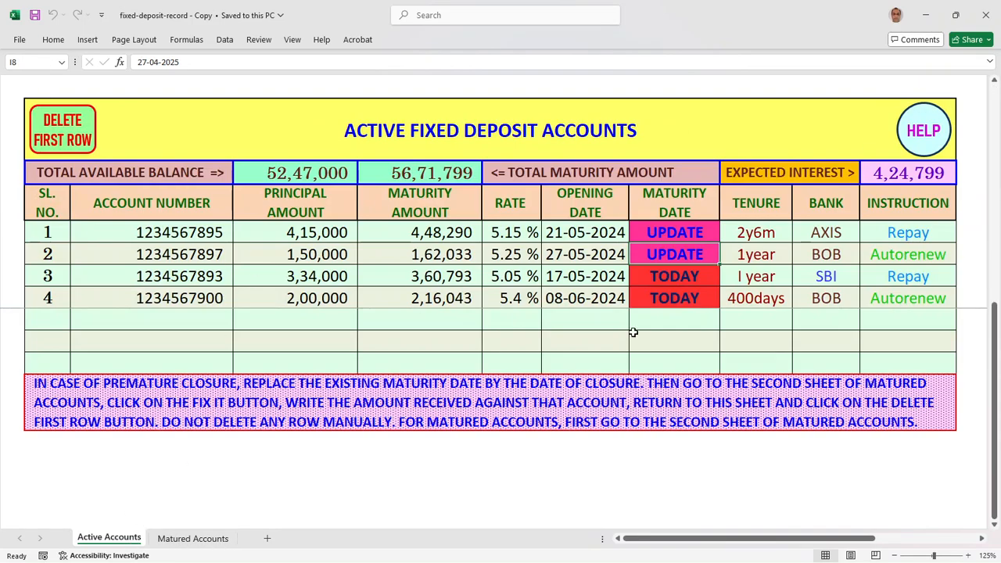
pyautogui.scroll(-3, 430, 305)
pyautogui.scroll(3, 430, 305)
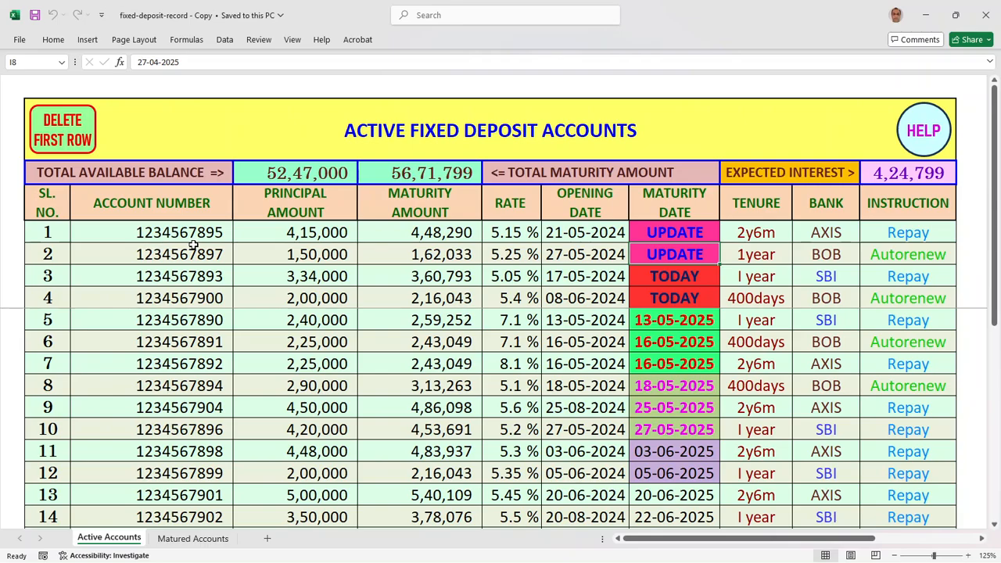
pyautogui.moveTo(199, 560)
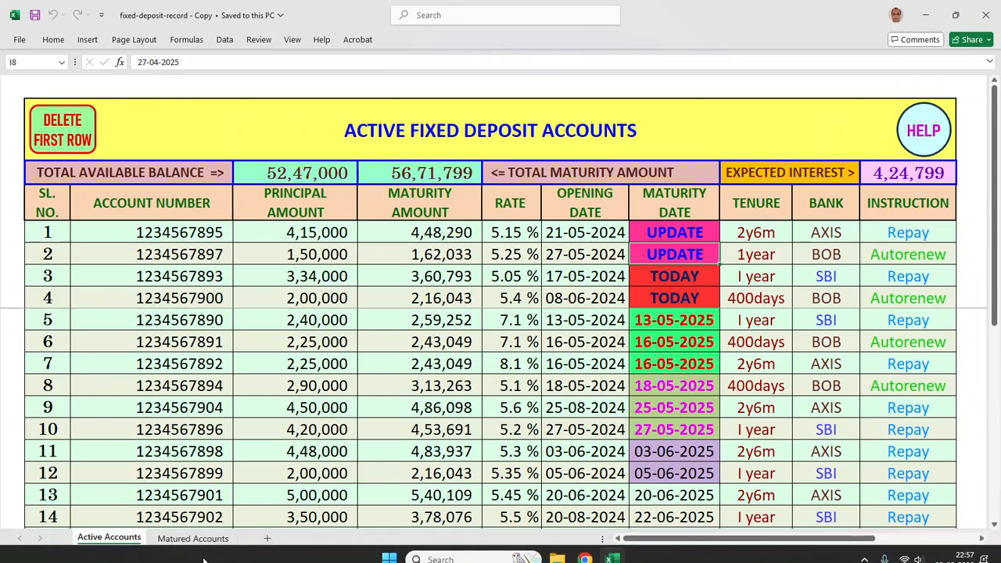
pyautogui.click(195, 540)
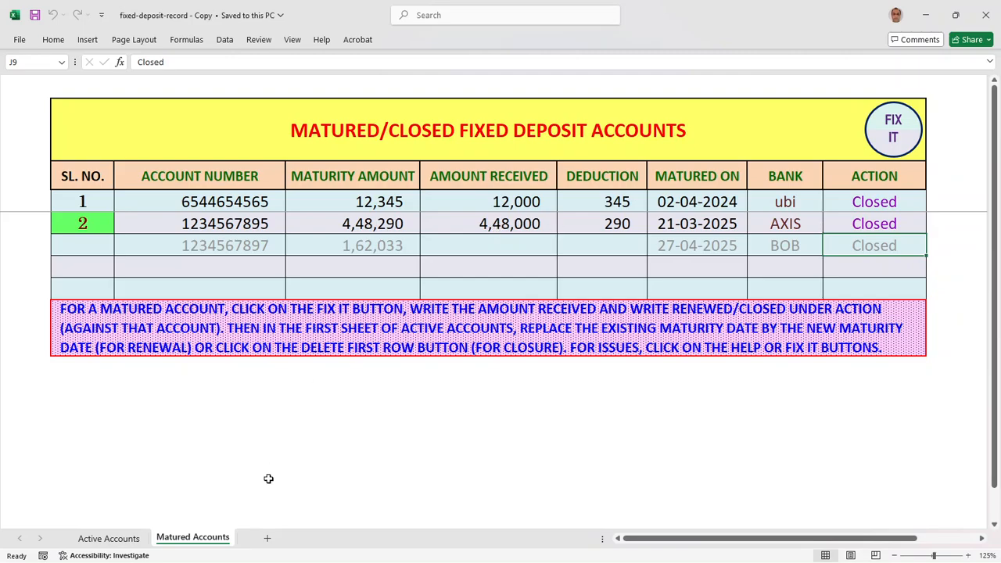
# Delete the first row of the active accounts using the sheet's own delete function, and check the Matured Accounts sheet.
pyautogui.click(110, 539)
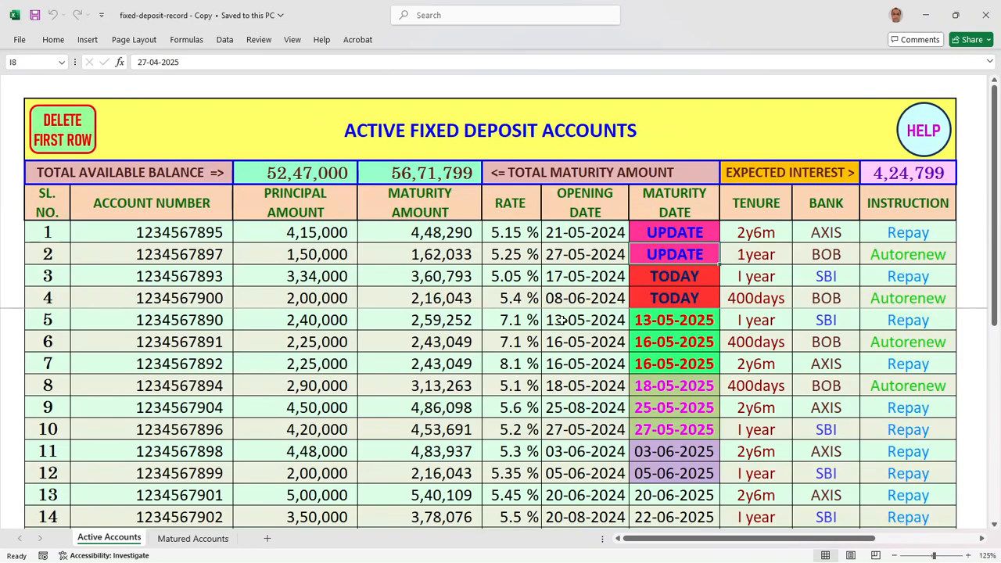
pyautogui.click(71, 139)
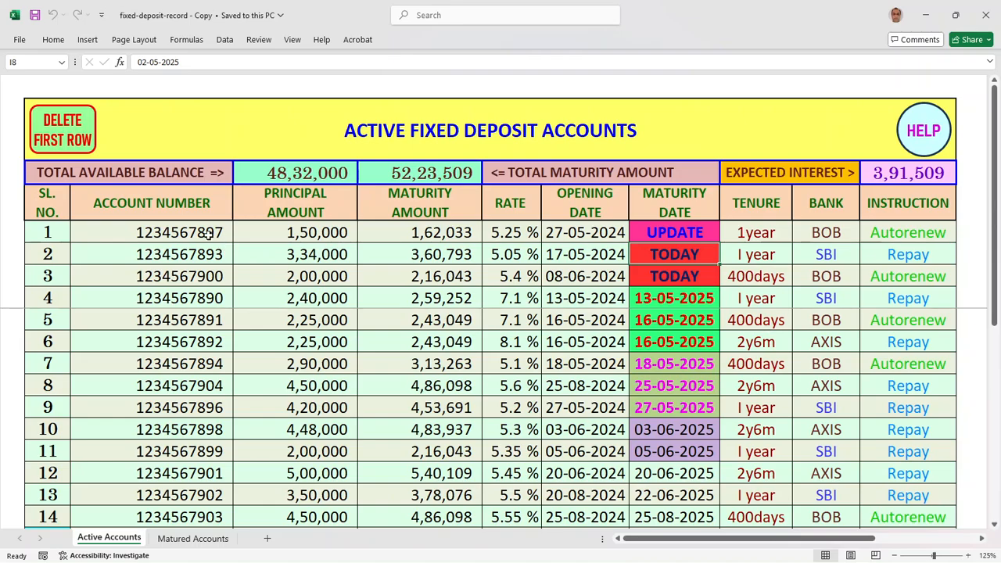
pyautogui.click(191, 540)
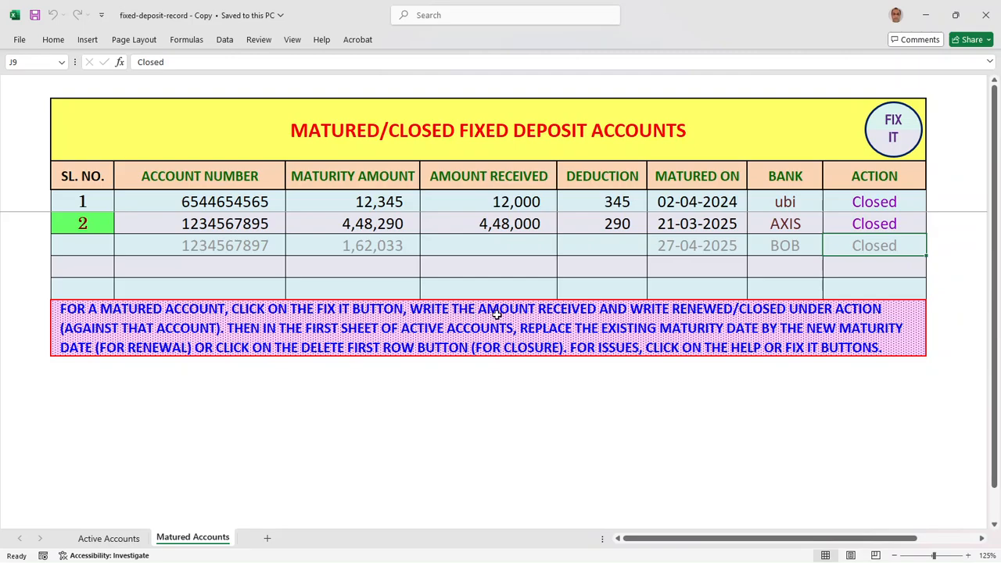
# Enter 162000 as the amount received for the pending BOB account, and delete that account's first row from the Active Accounts sheet.
pyautogui.click(499, 247)
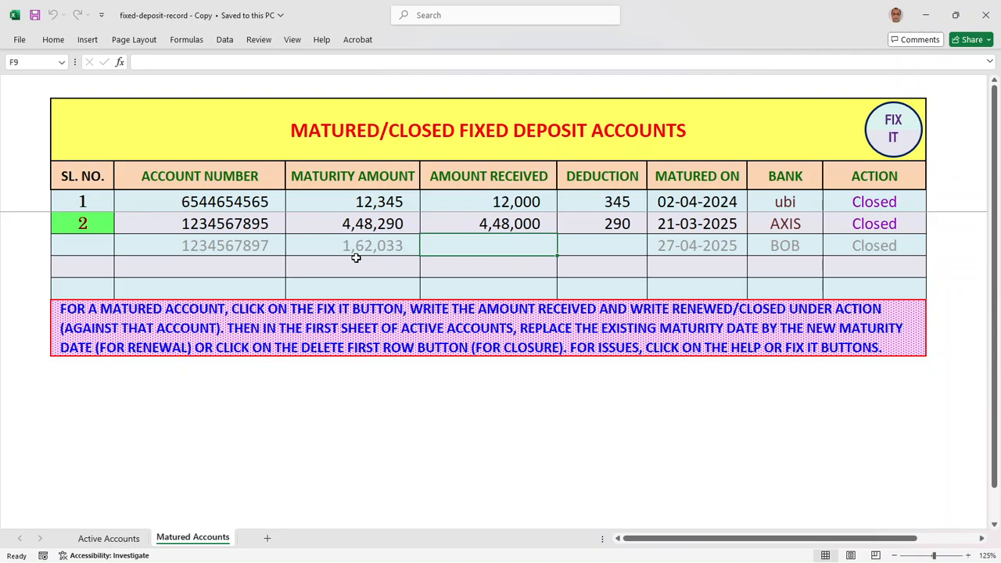
pyautogui.write('16200')
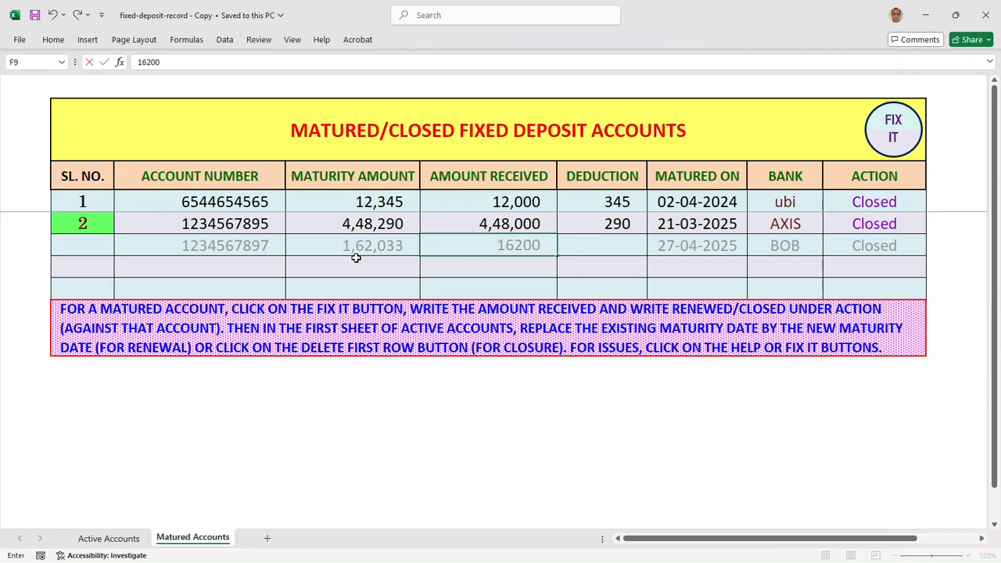
pyautogui.write('0')
pyautogui.press('Return')
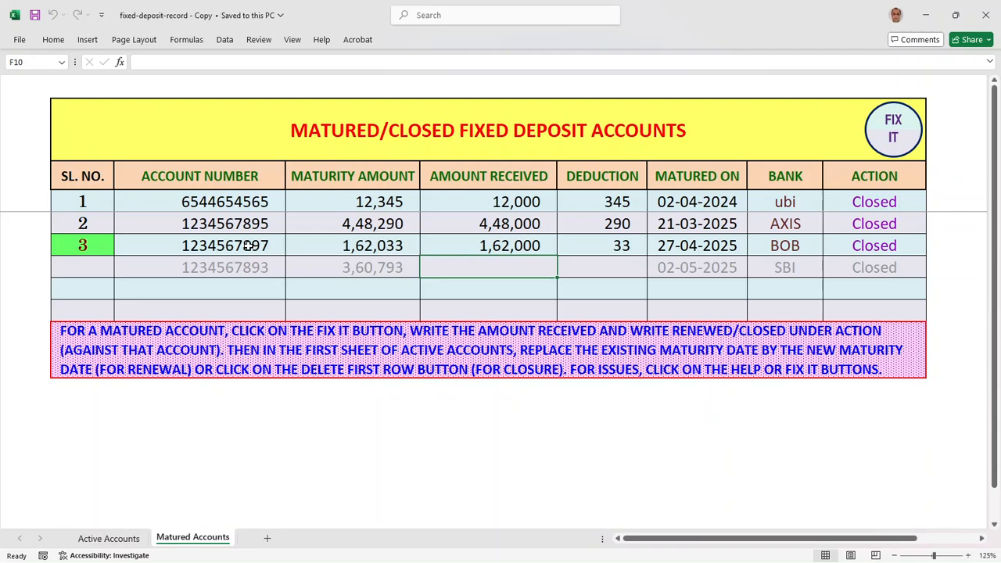
pyautogui.click(127, 540)
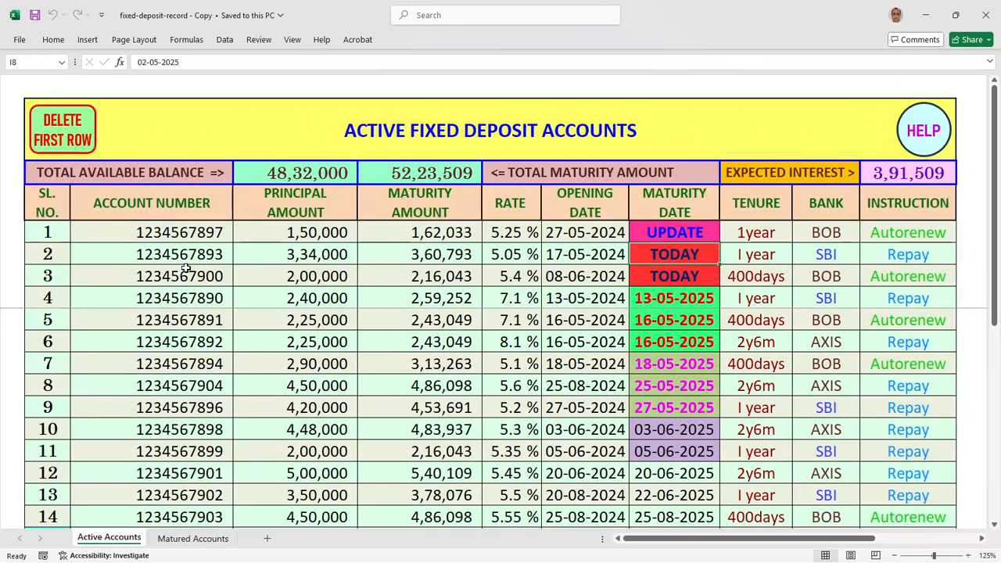
pyautogui.click(71, 135)
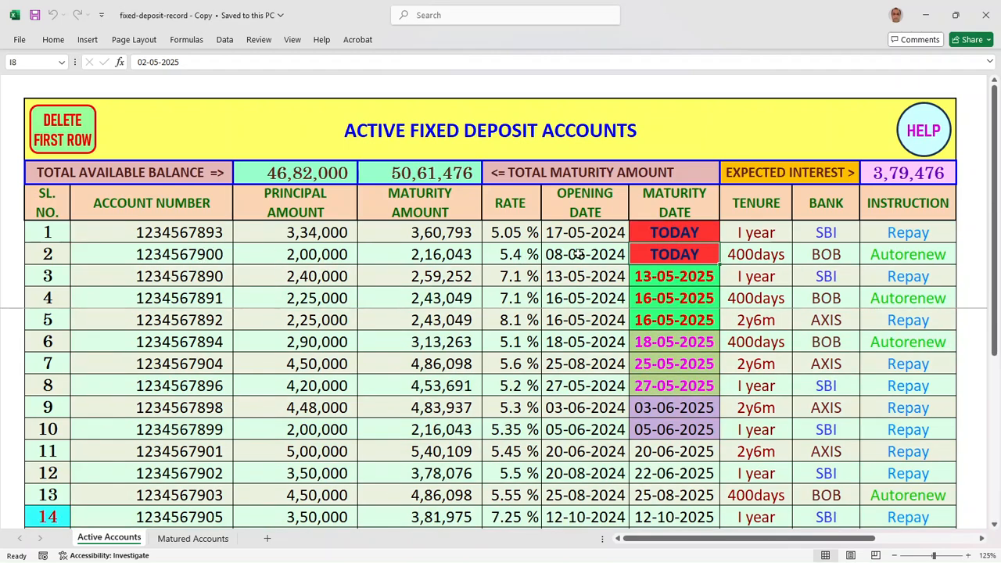
# In Matured Accounts, enter 360000 as the amount received for the pending SBI account and set its action to Renewed.
pyautogui.click(192, 539)
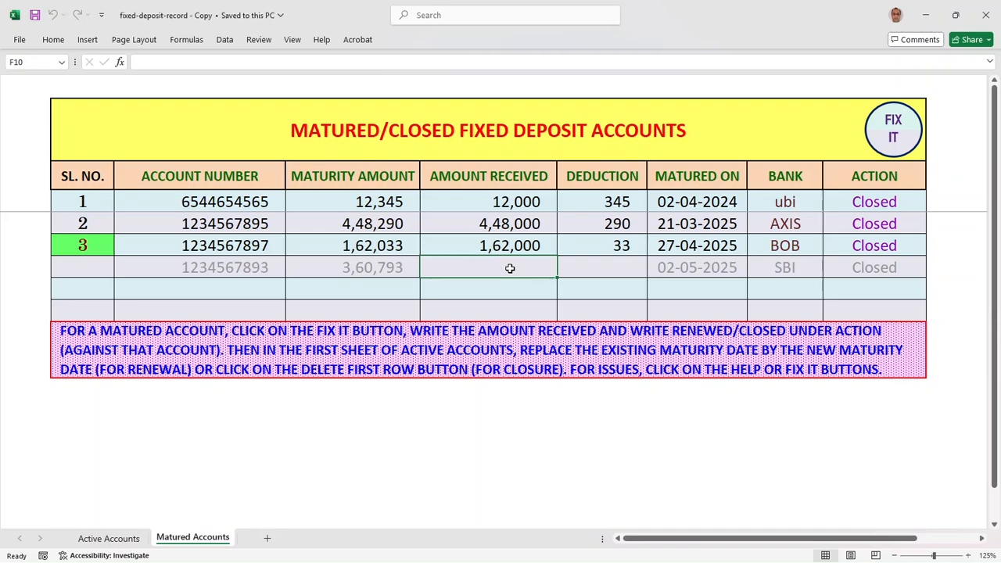
pyautogui.write('36')
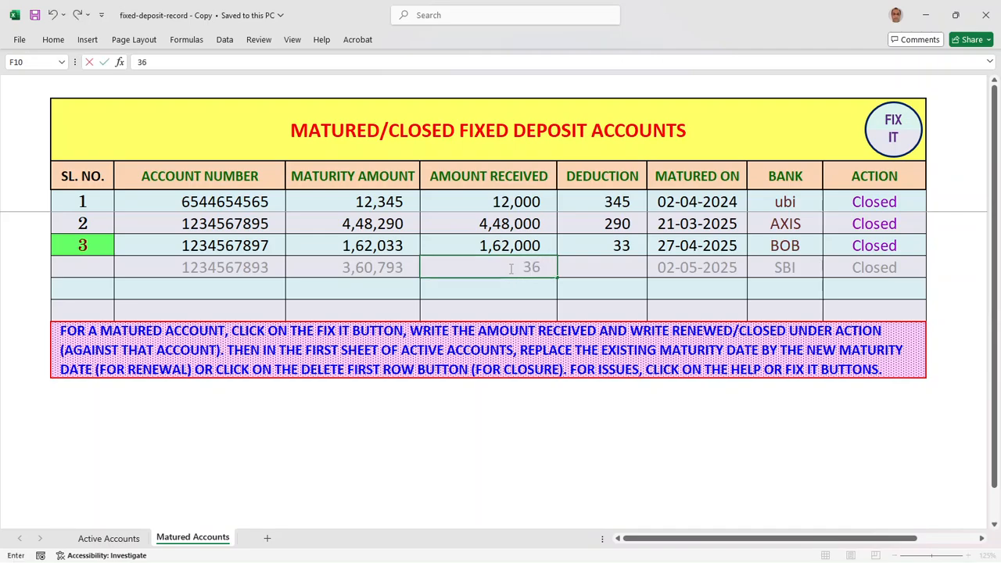
pyautogui.write('0000')
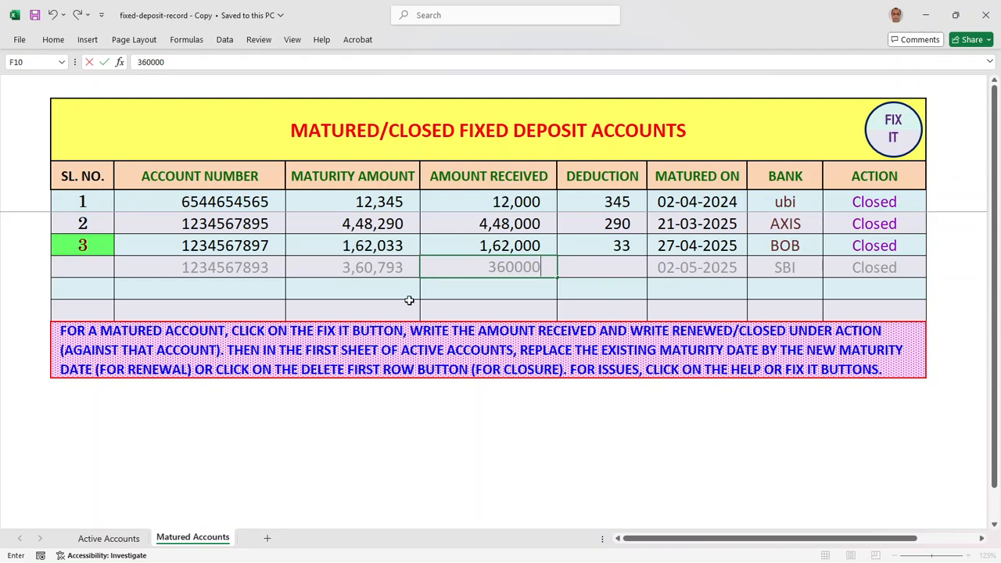
pyautogui.click(871, 267)
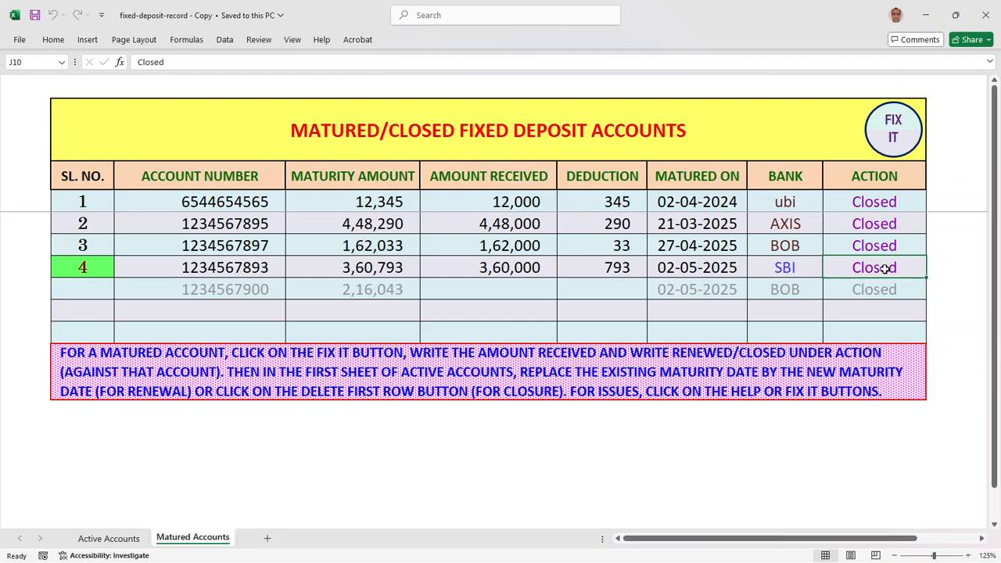
pyautogui.write('r')
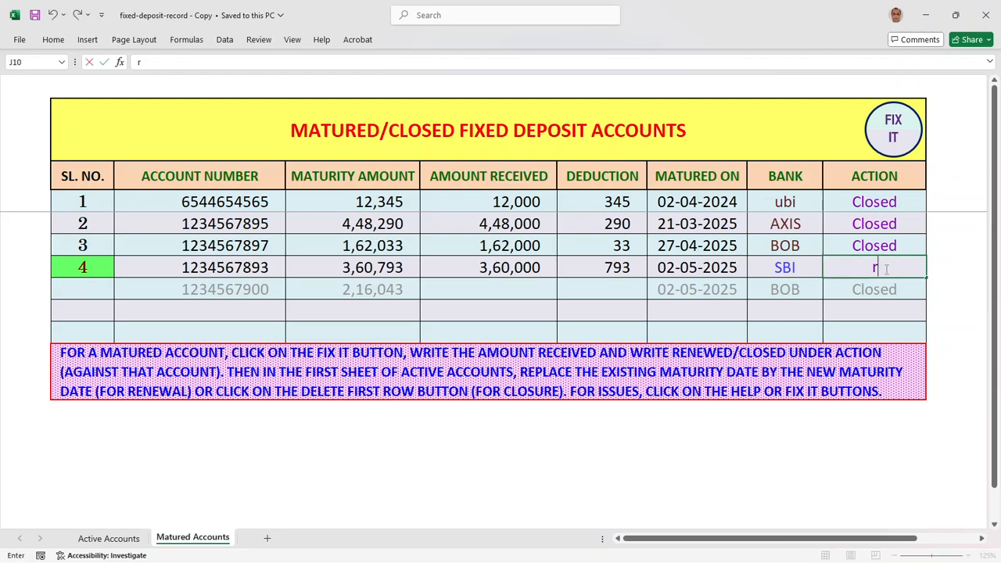
pyautogui.write('enewed')
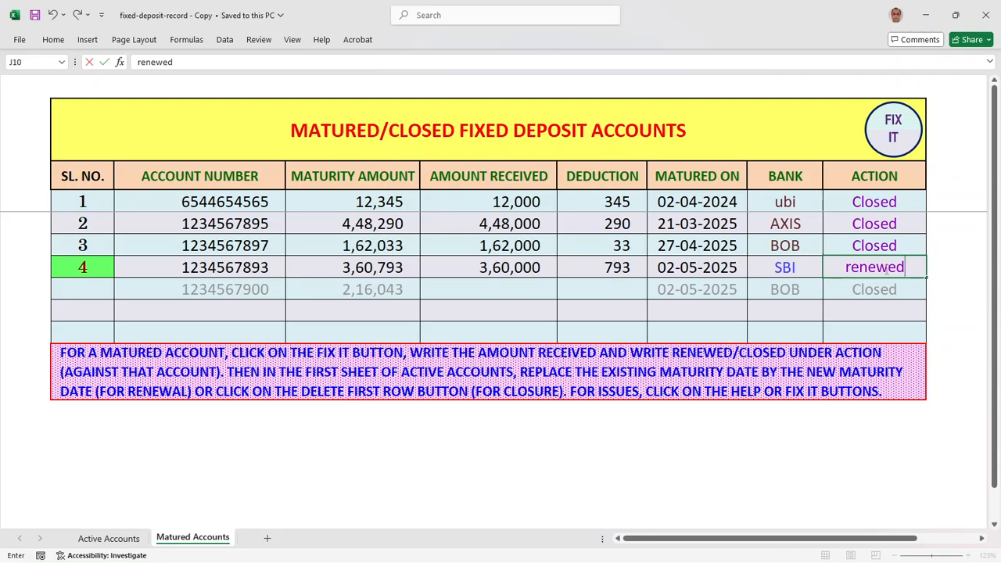
pyautogui.press('Return')
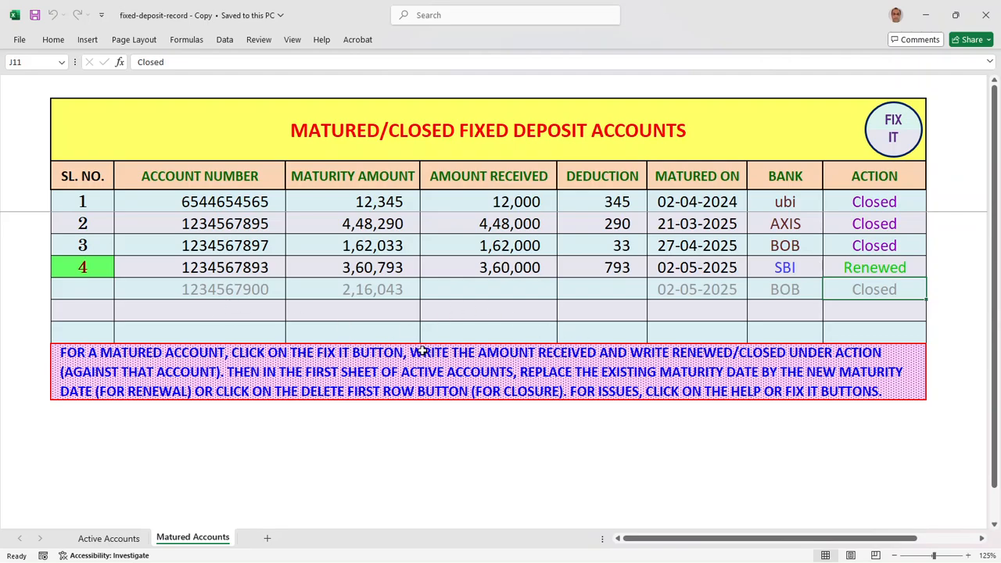
# Replace the maturity date of the first account in the Active Accounts sheet with 28-6-2026.
pyautogui.click(110, 538)
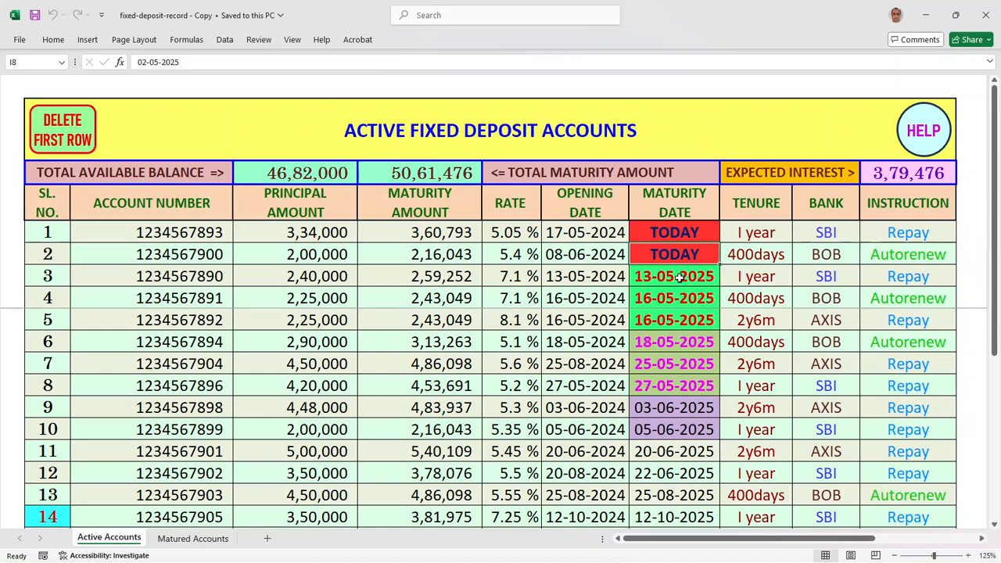
pyautogui.click(683, 233)
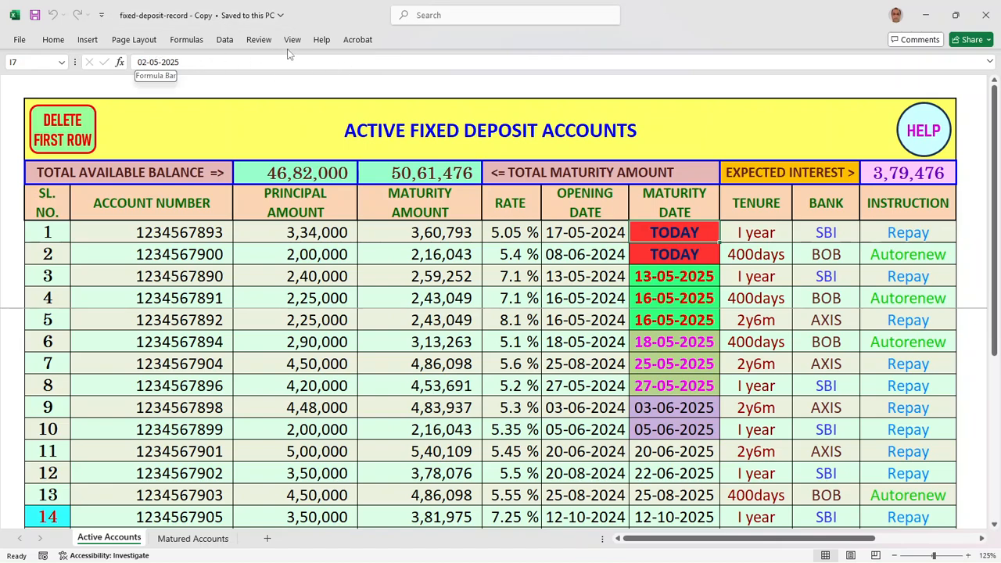
pyautogui.click(194, 61)
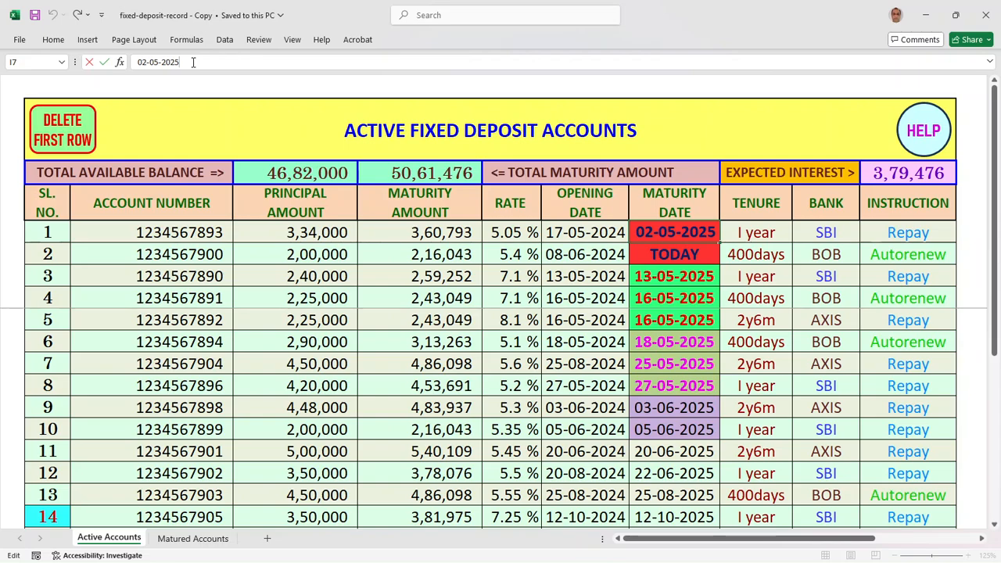
pyautogui.press('BackSpace')
pyautogui.press('BackSpace')
pyautogui.press('BackSpace')
pyautogui.press('BackSpace')
pyautogui.press('BackSpace')
pyautogui.press('BackSpace')
pyautogui.press('BackSpace')
pyautogui.press('BackSpace')
pyautogui.press('BackSpace')
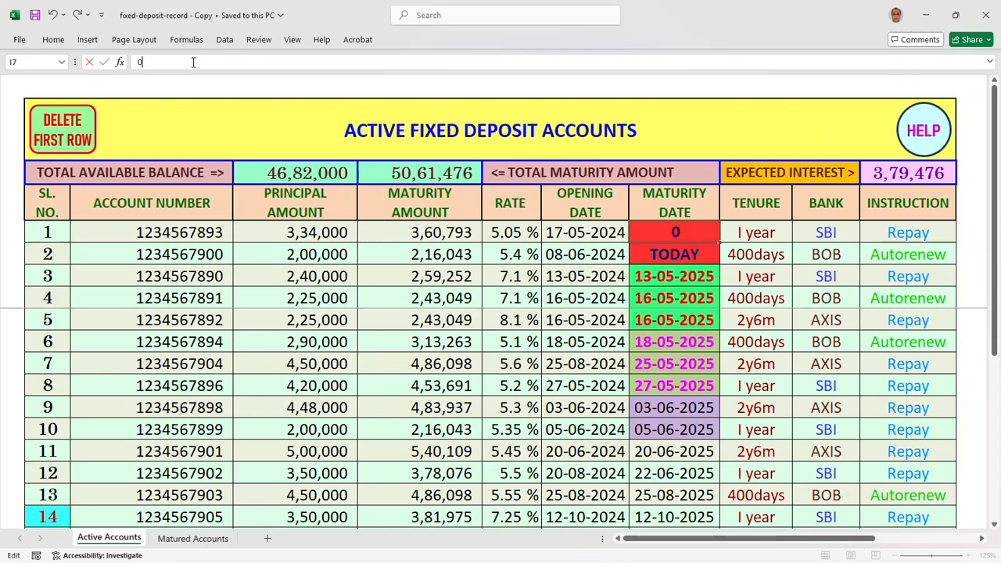
pyautogui.write('28-6-20')
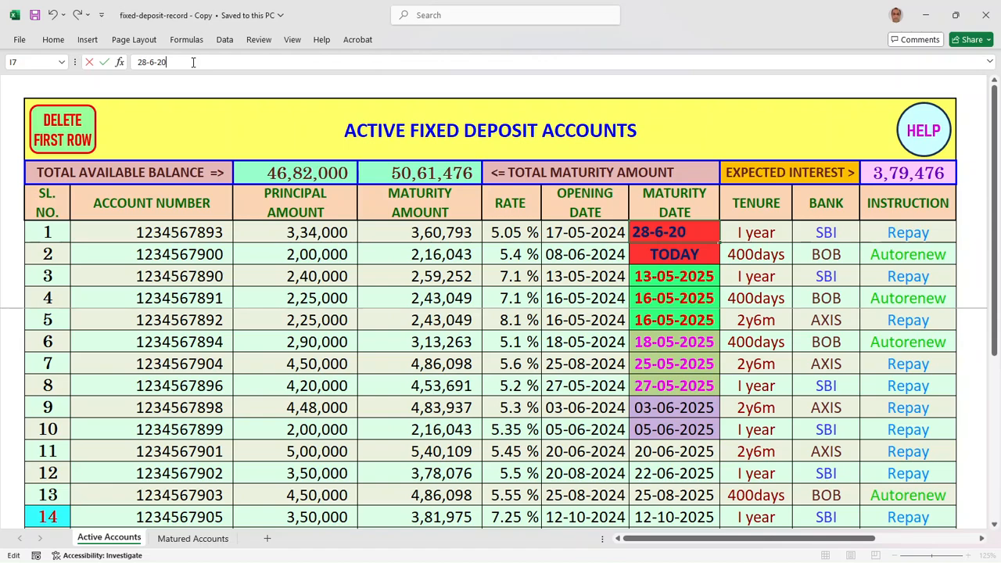
pyautogui.write('26')
pyautogui.press('Return')
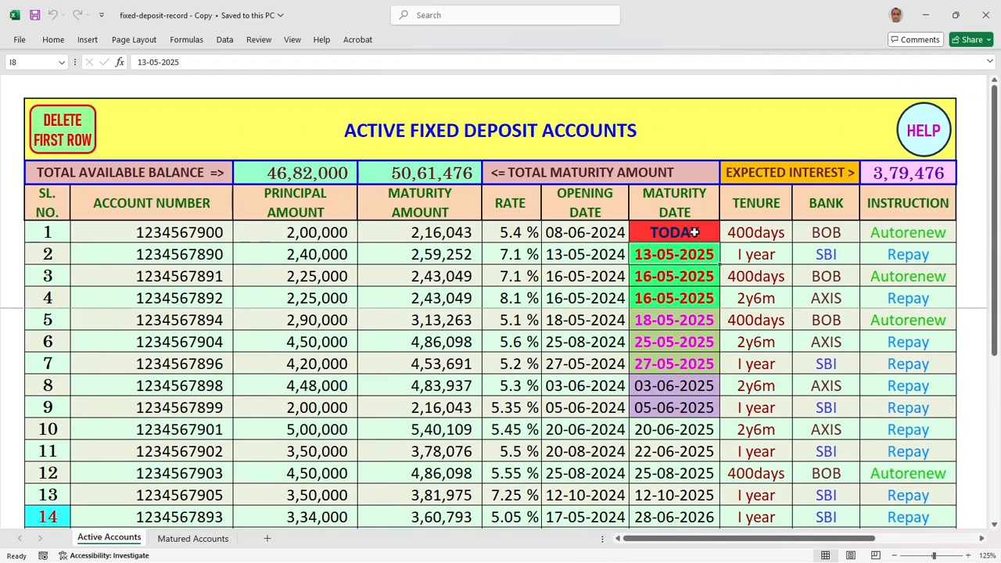
# Set the principal amount of the renewed SBI account in row 14 of the active accounts to 360000.
pyautogui.scroll(-2, 712, 352)
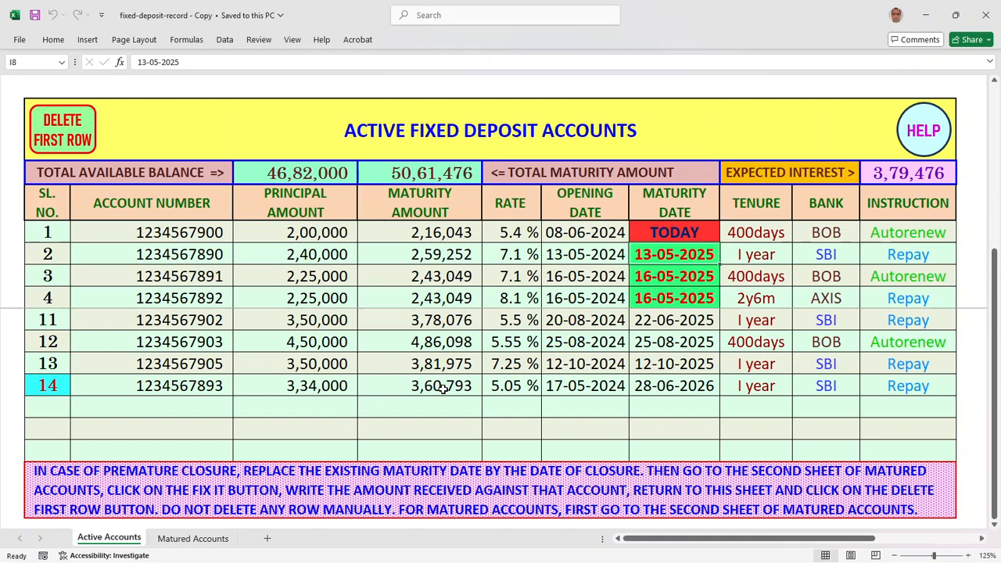
pyautogui.click(316, 388)
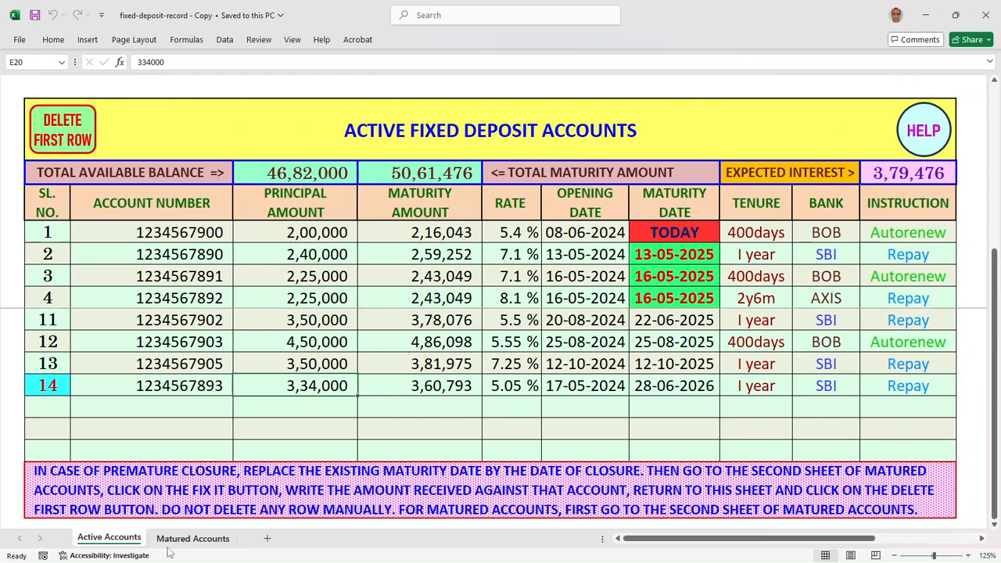
pyautogui.click(213, 539)
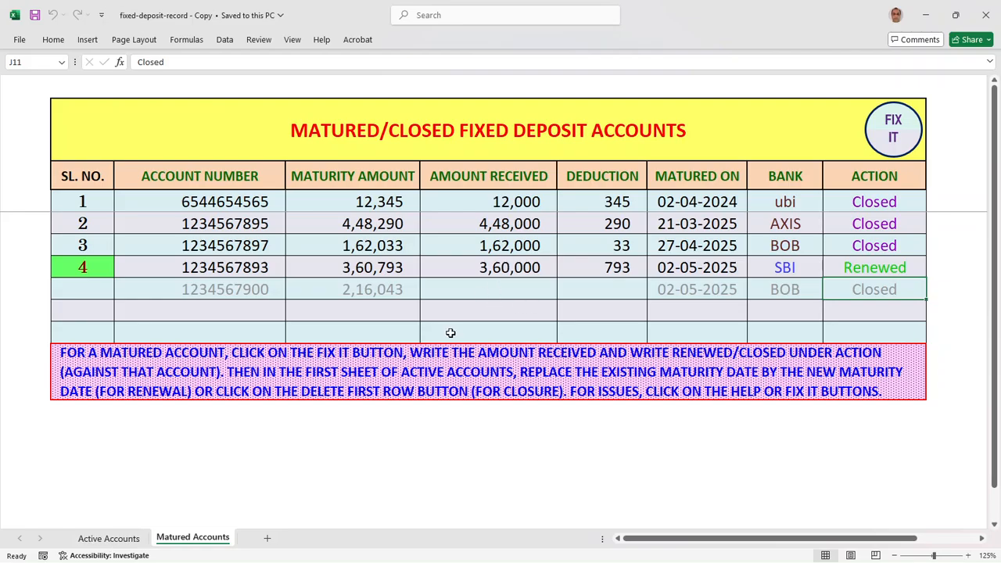
pyautogui.click(110, 539)
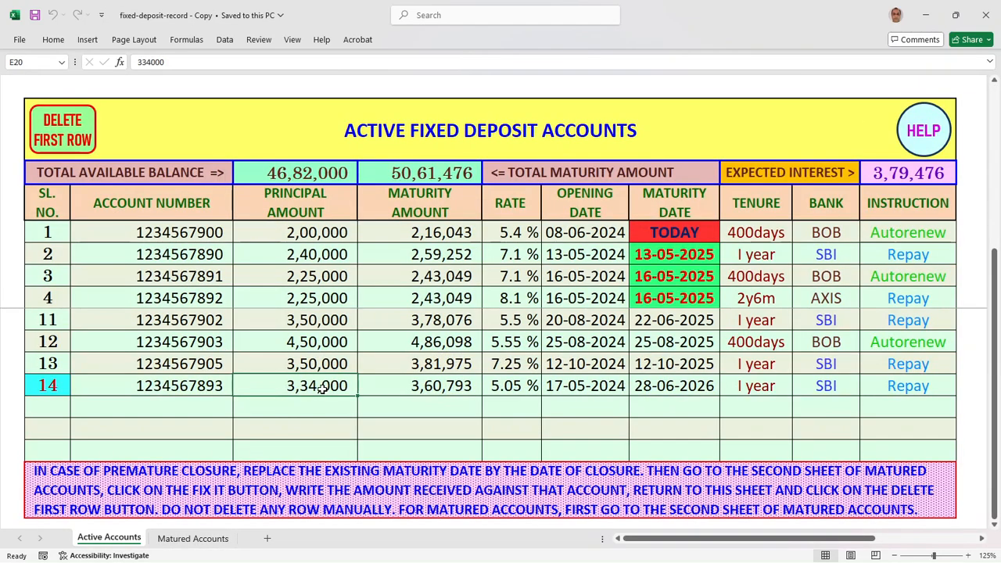
pyautogui.write('36')
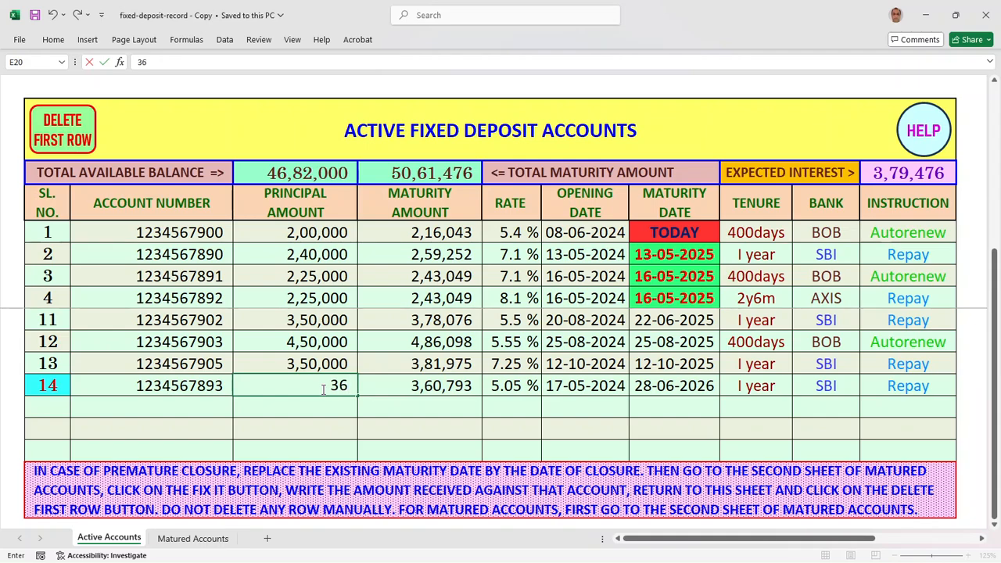
pyautogui.write('0000')
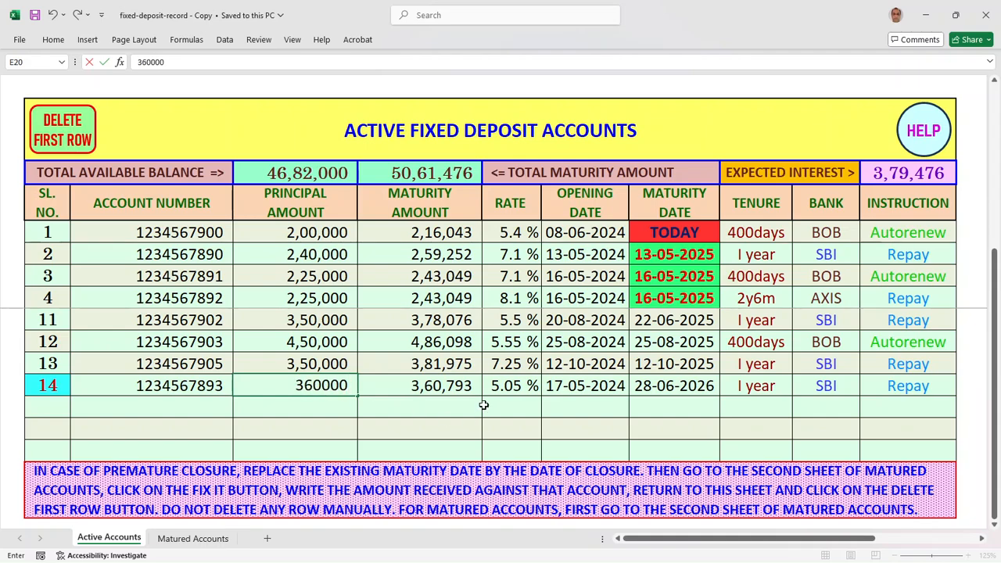
# Set the maturity amount of the renewed SBI account in row 14 to 389210.
pyautogui.click(448, 386)
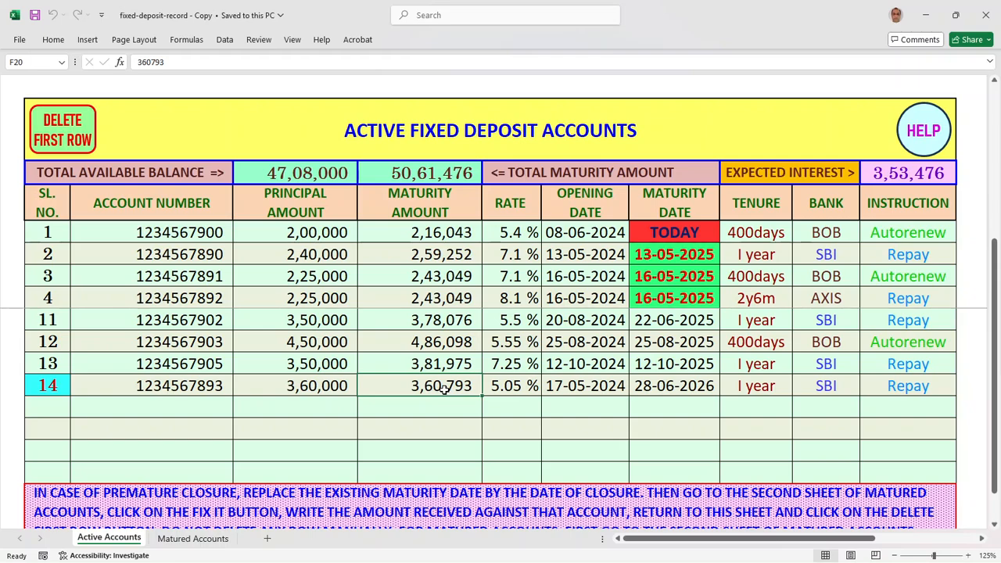
pyautogui.write('689')
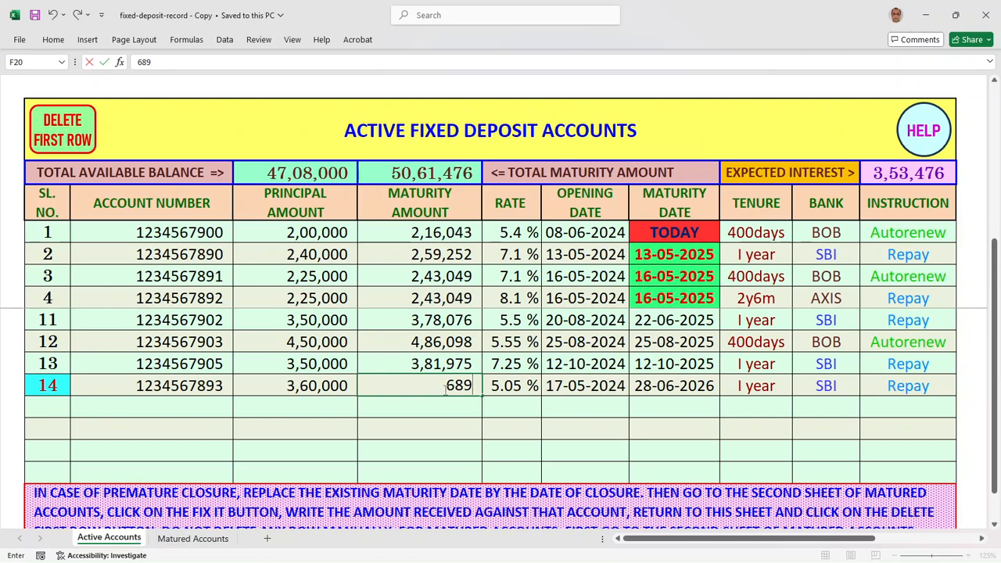
pyautogui.write('210')
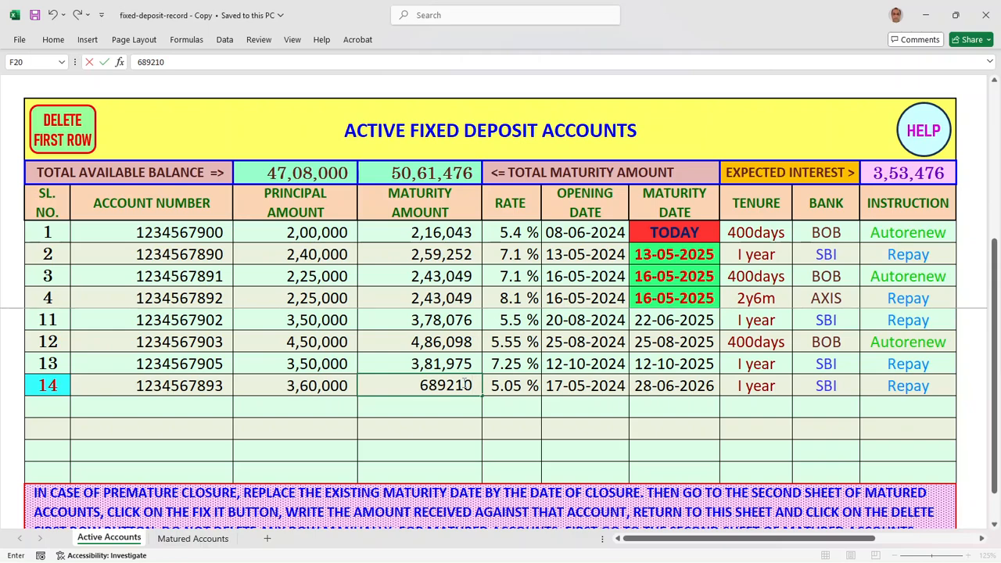
pyautogui.press('BackSpace')
pyautogui.press('BackSpace')
pyautogui.press('BackSpace')
pyautogui.press('BackSpace')
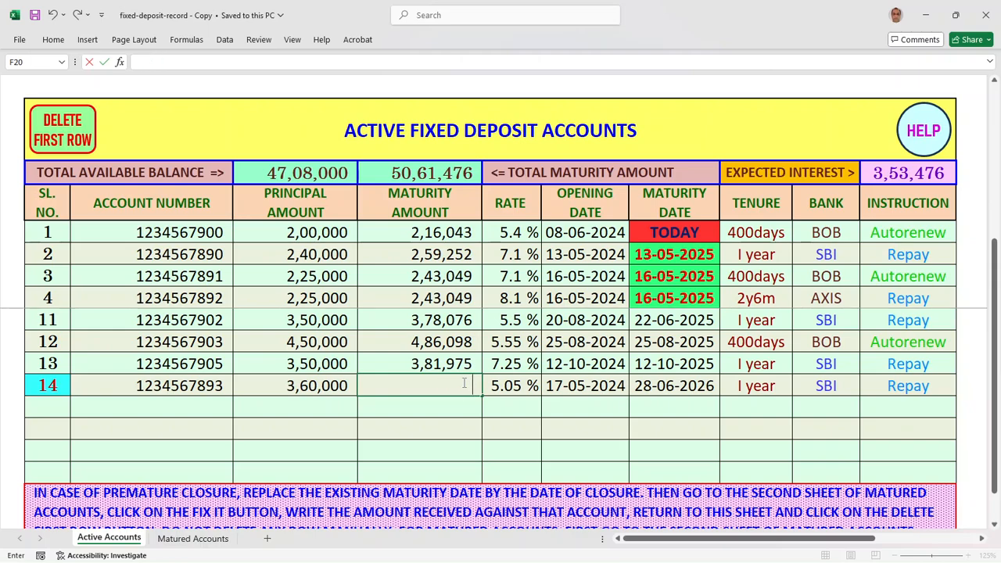
pyautogui.write('389210')
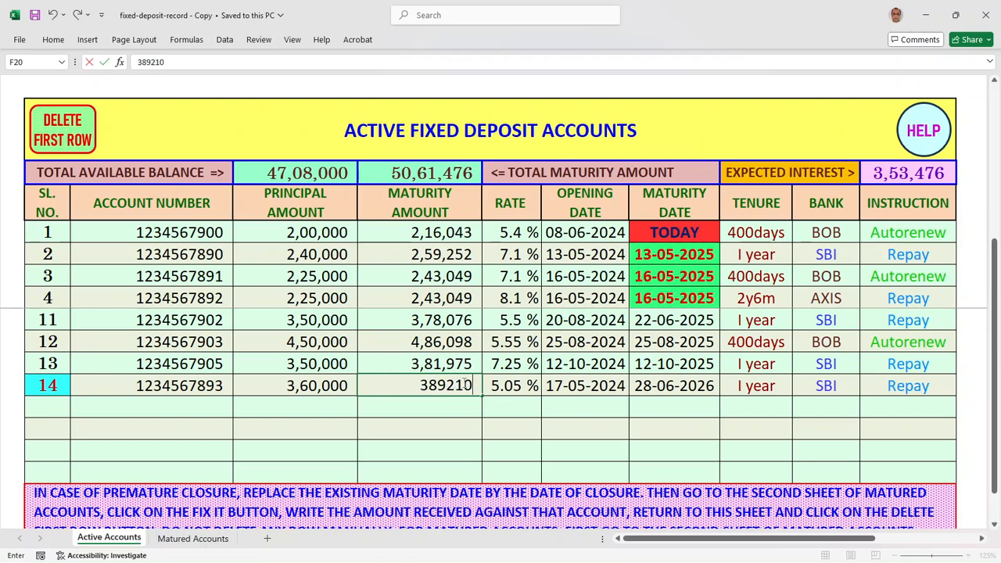
pyautogui.press('Return')
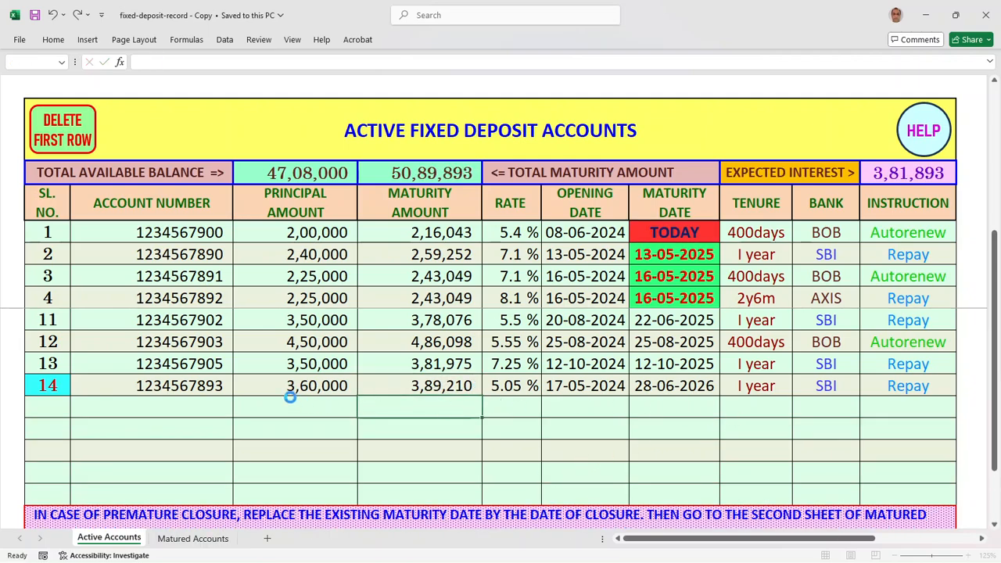
# Set the instruction of the renewed SBI account in row 14 to Autorenew and return to the Matured Accounts sheet.
pyautogui.scroll(-1, 186, 391)
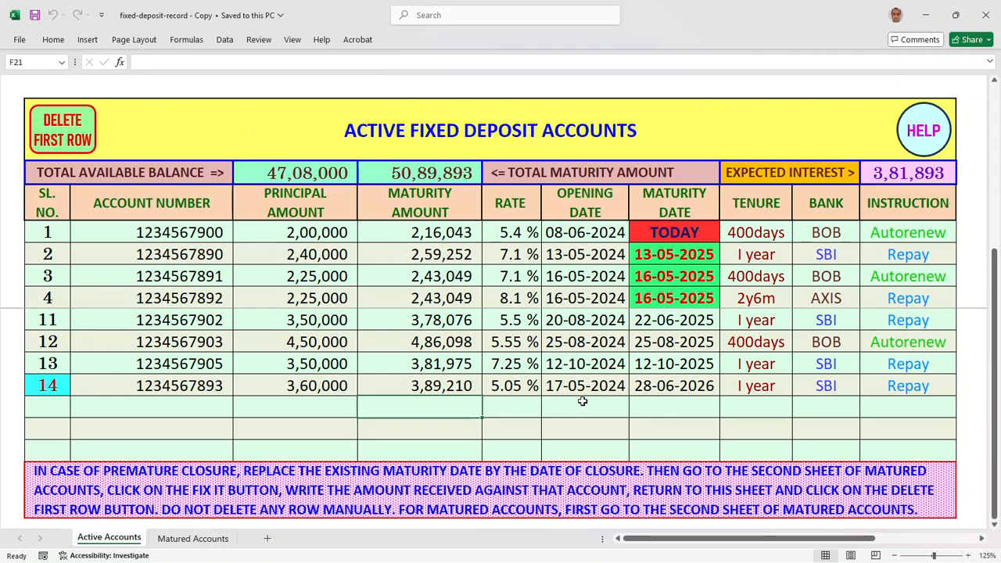
pyautogui.click(918, 388)
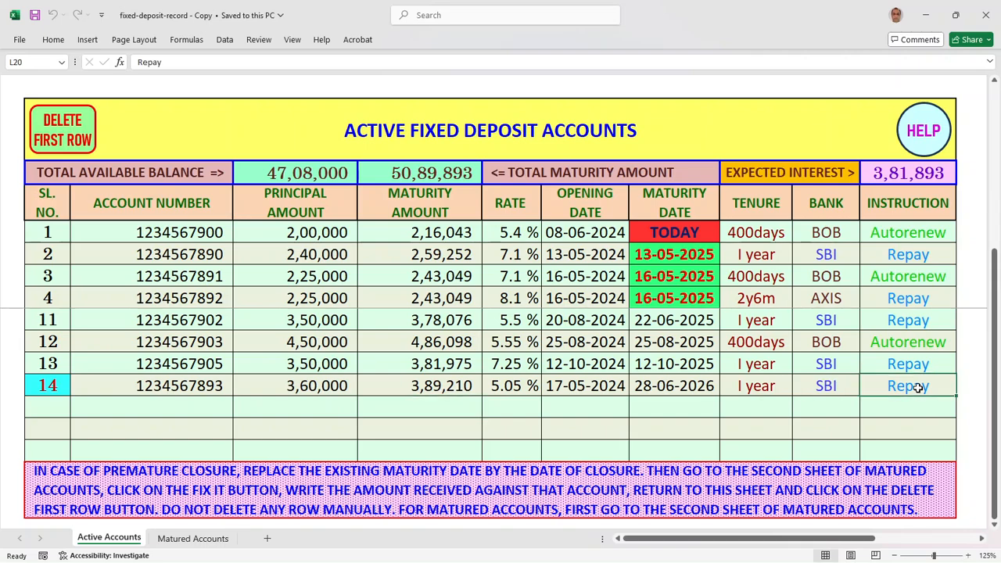
pyautogui.write('autorenew')
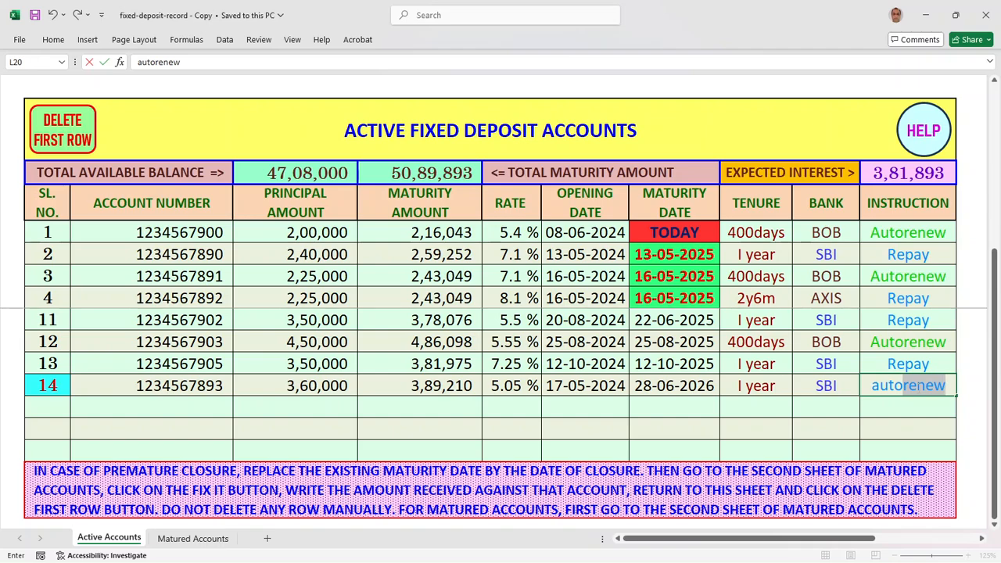
pyautogui.press('Return')
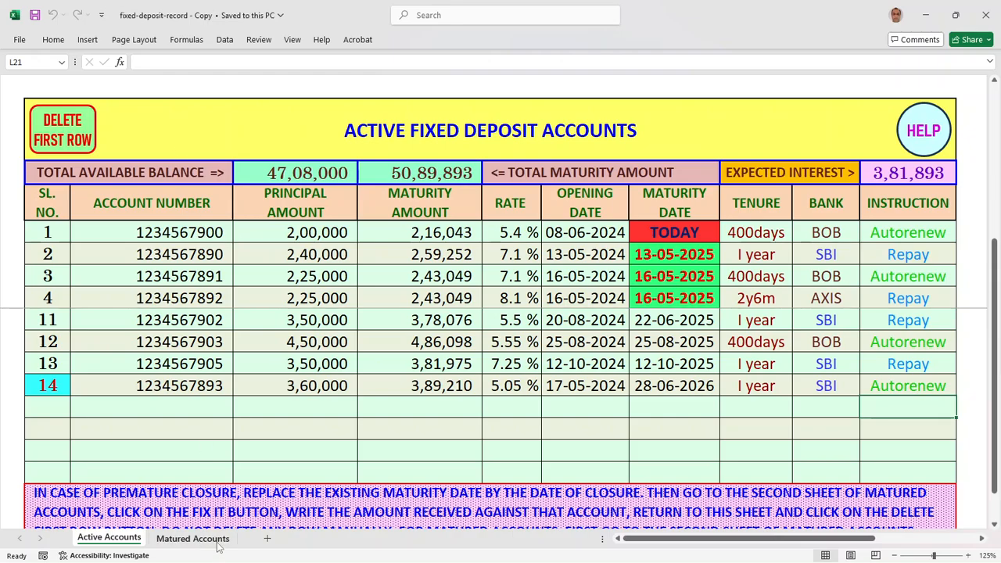
pyautogui.click(193, 538)
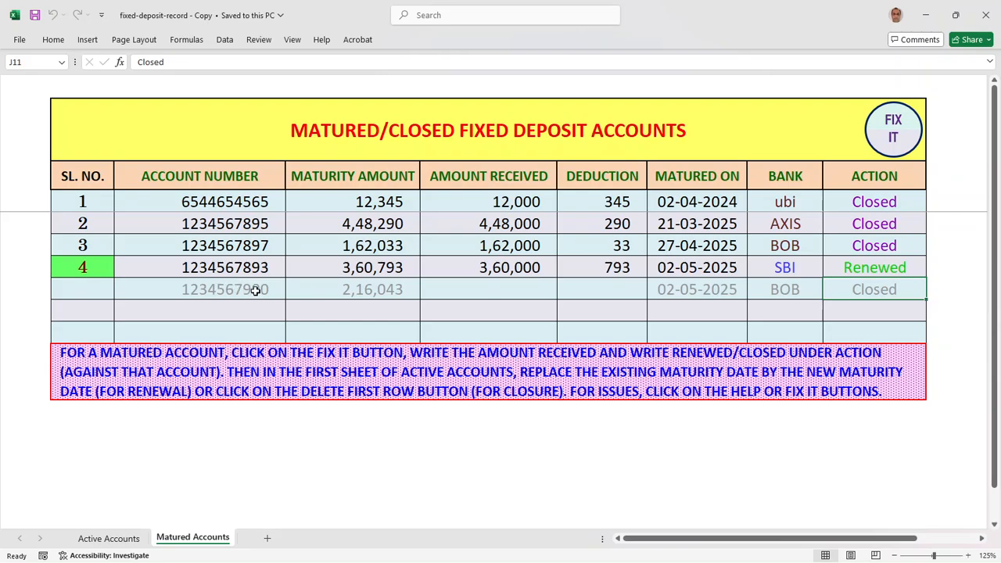
# Enter 216000 as the amount received for the closed BOB account matured on 02-05-2025.
pyautogui.click(514, 291)
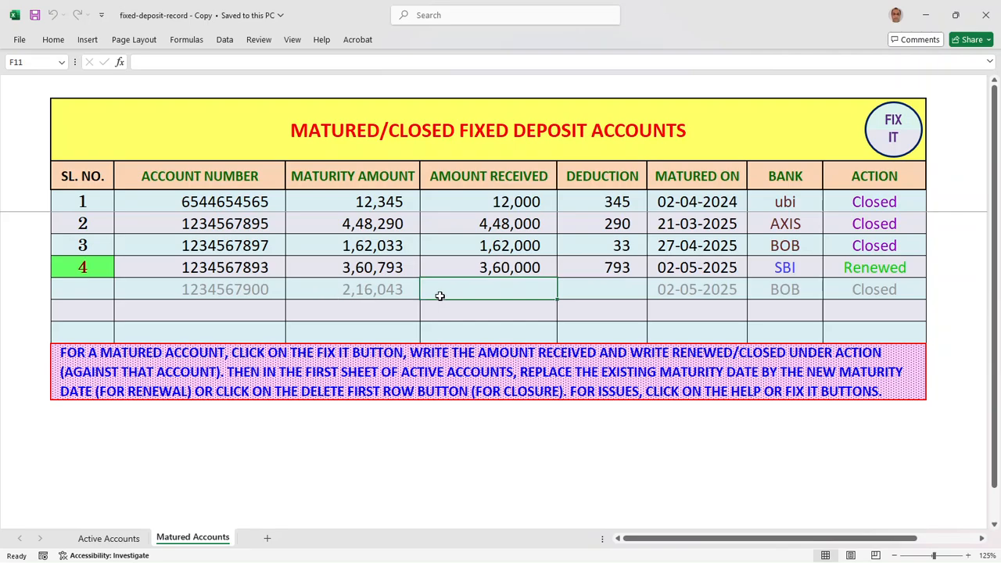
pyautogui.write('216000')
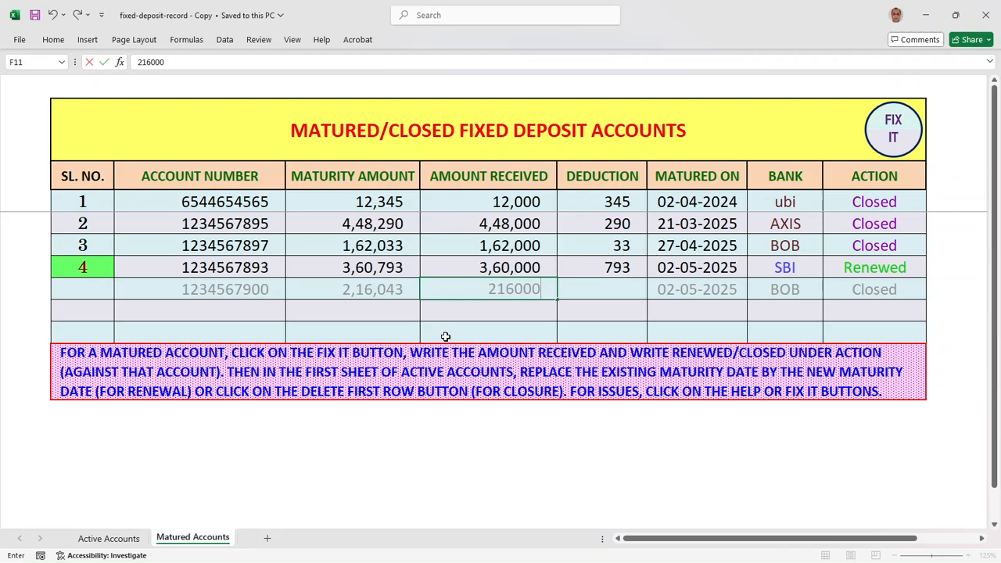
pyautogui.press('Return')
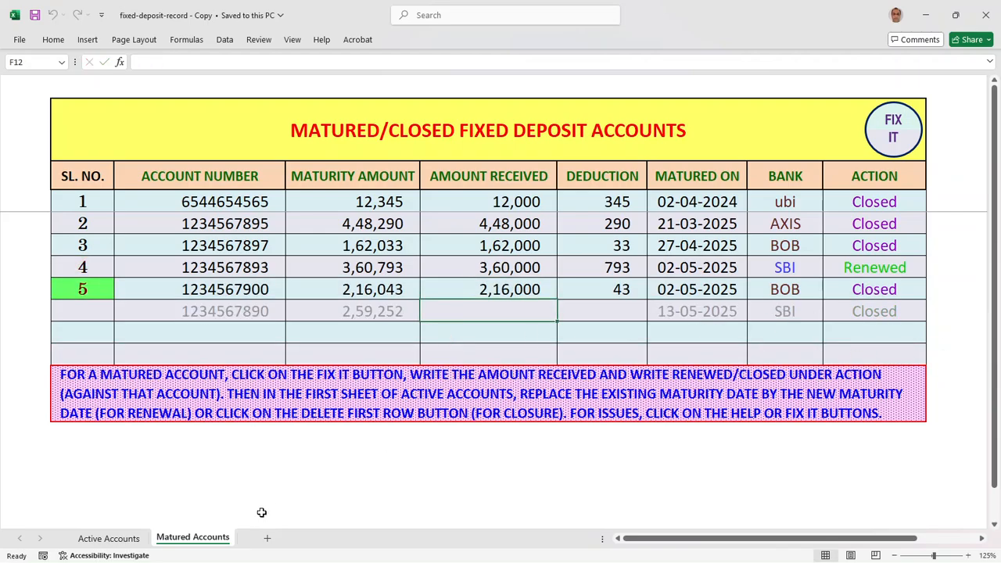
# Remove the matured BOB account from the first row of the Active Accounts sheet.
pyautogui.click(110, 539)
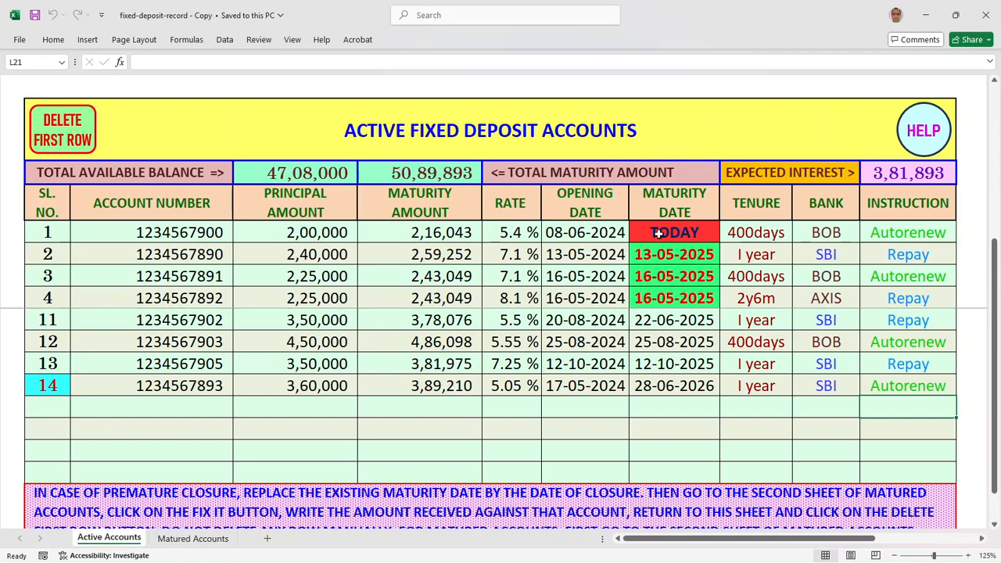
pyautogui.click(79, 128)
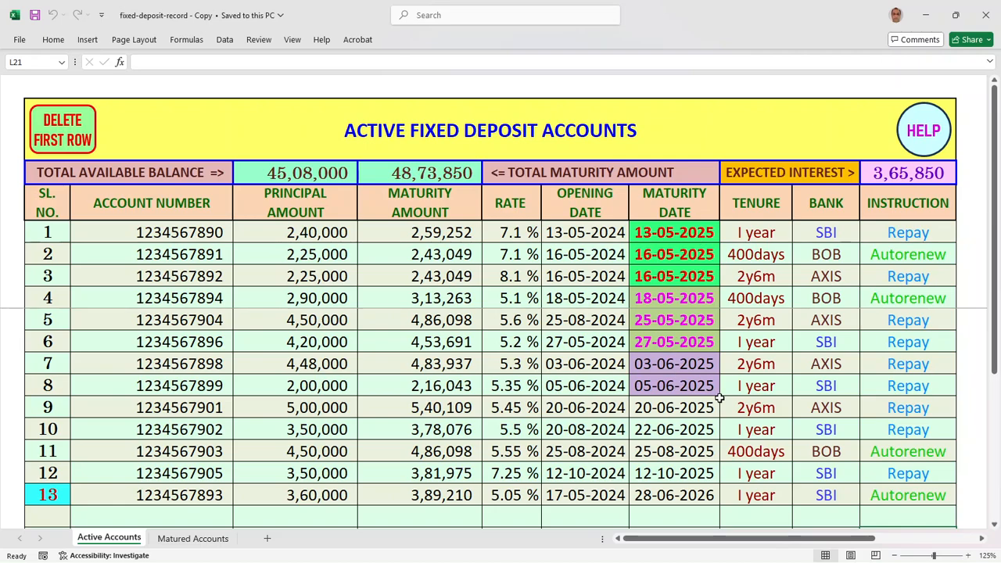
pyautogui.scroll(-2, 675, 398)
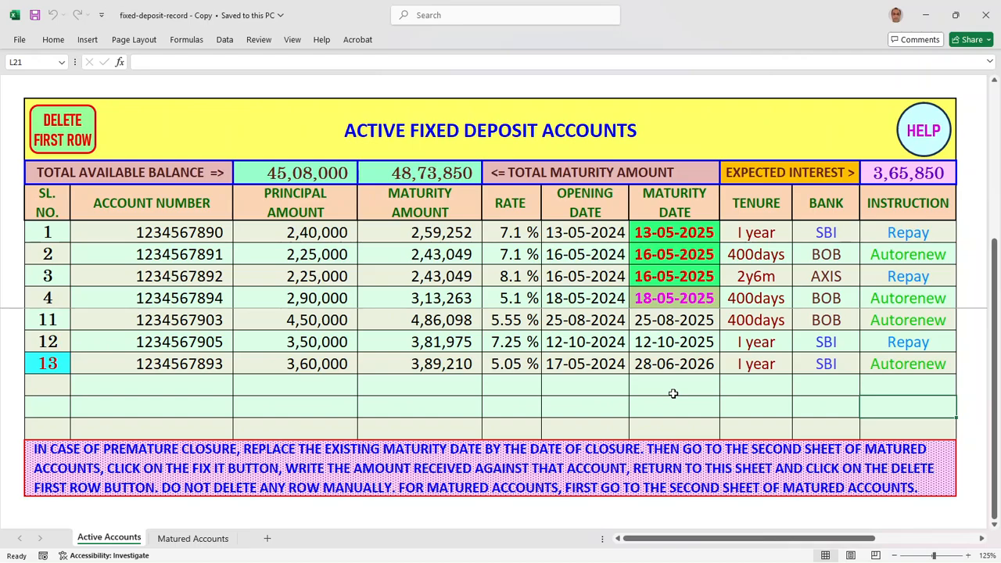
# Examine the pending entry in the Matured Accounts sheet, and the account rows and closing note in the Active Accounts sheet.
pyautogui.click(193, 540)
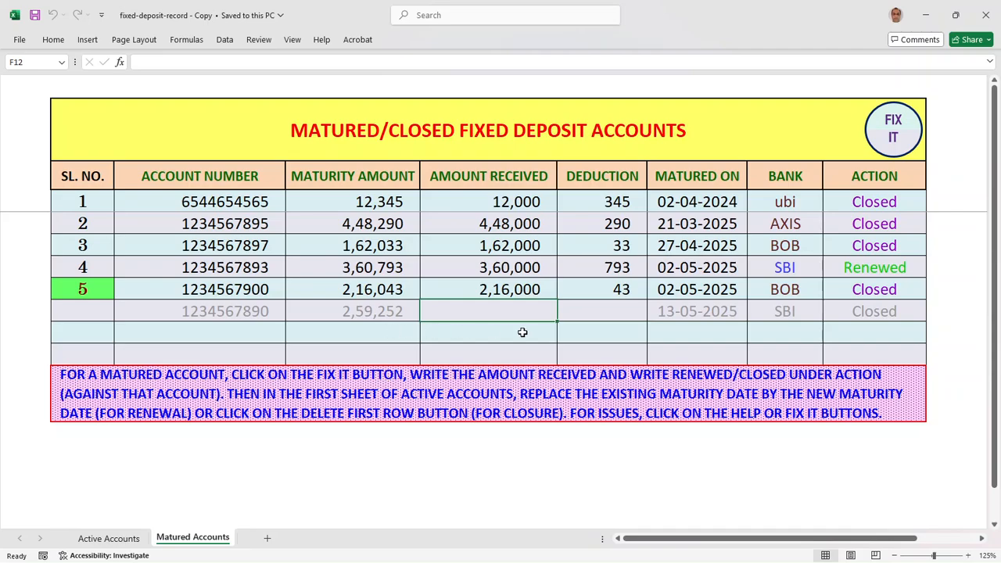
pyautogui.click(108, 539)
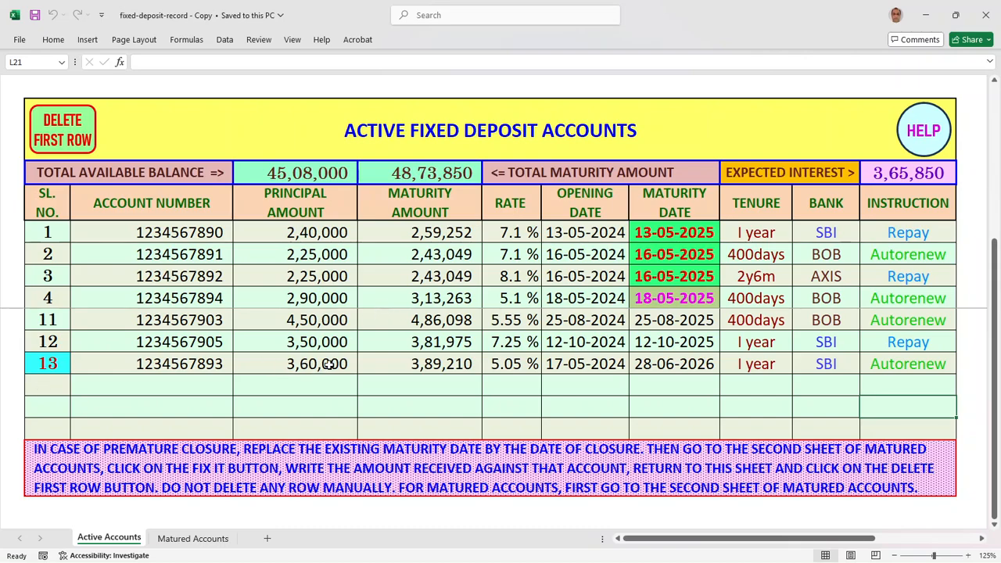
pyautogui.scroll(-1, 159, 396)
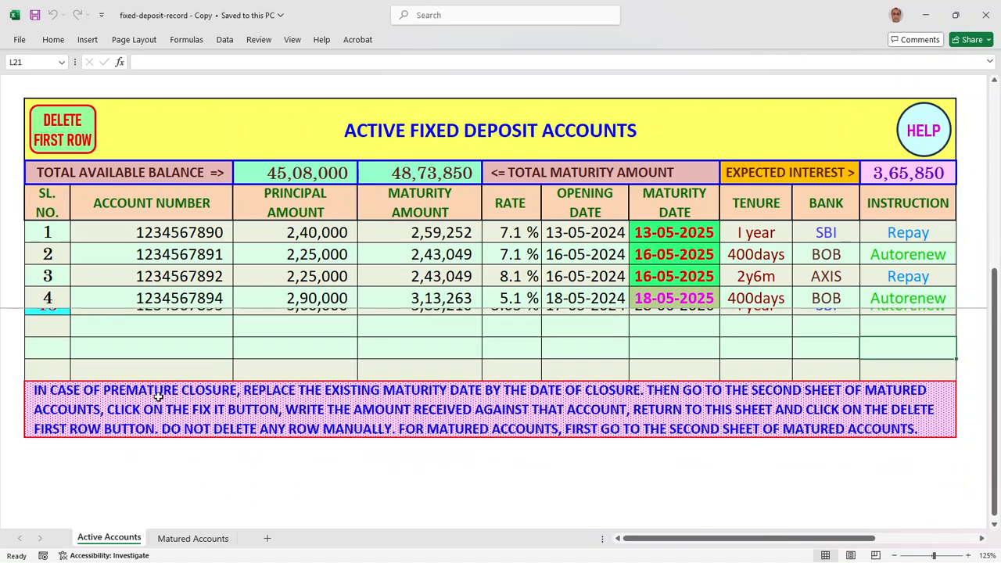
pyautogui.scroll(1, 159, 397)
pyautogui.scroll(2, 159, 397)
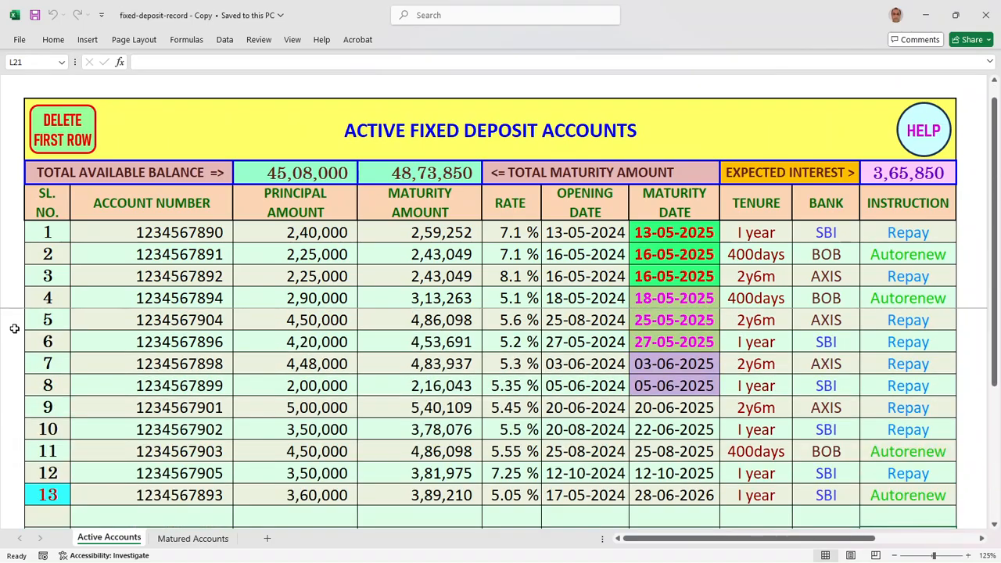
pyautogui.scroll(-1, 14, 334)
pyautogui.scroll(1, 14, 334)
# Unfreeze the panes of the Active Accounts sheet and check how its rows move without the freeze.
pyautogui.click(292, 39)
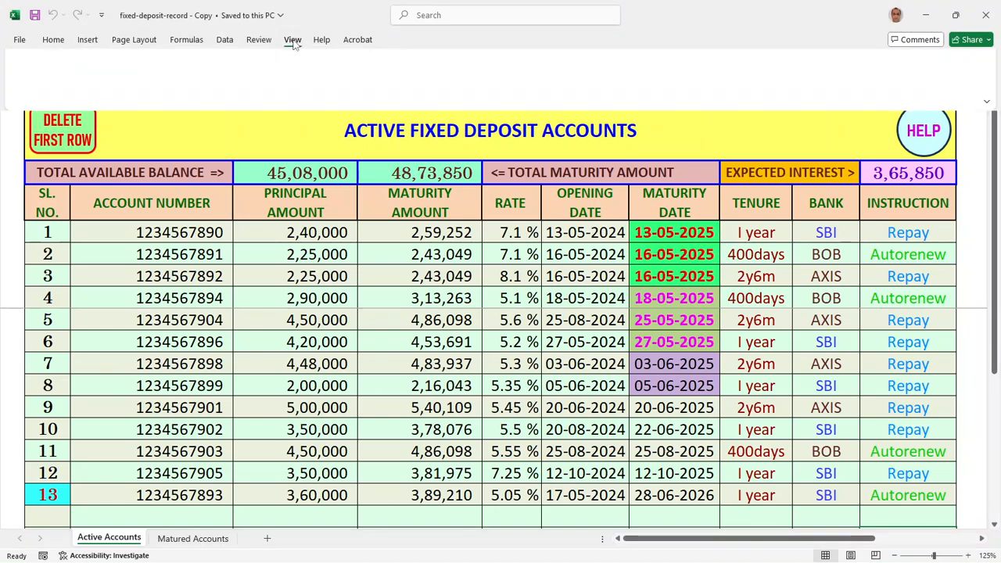
pyautogui.click(607, 86)
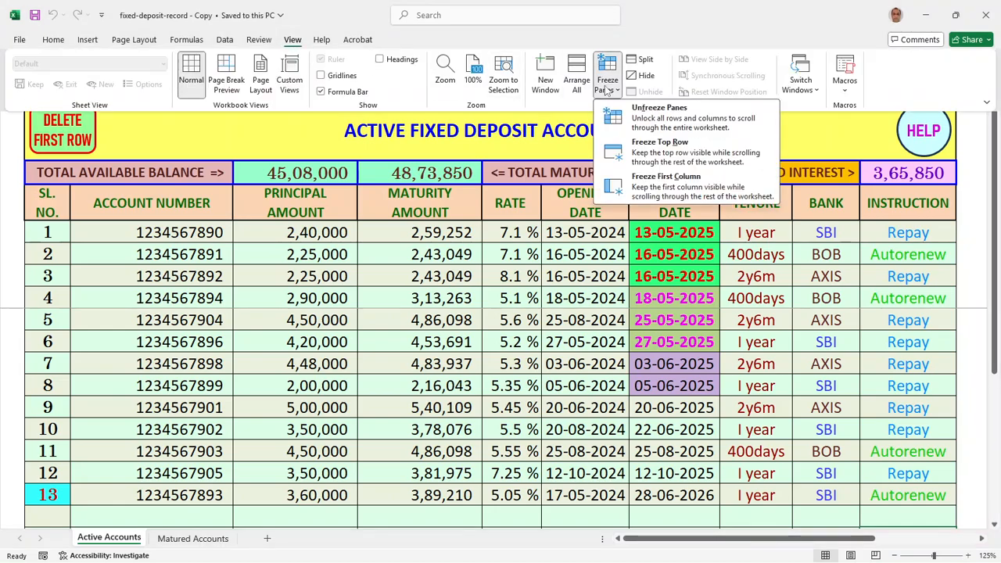
pyautogui.click(664, 118)
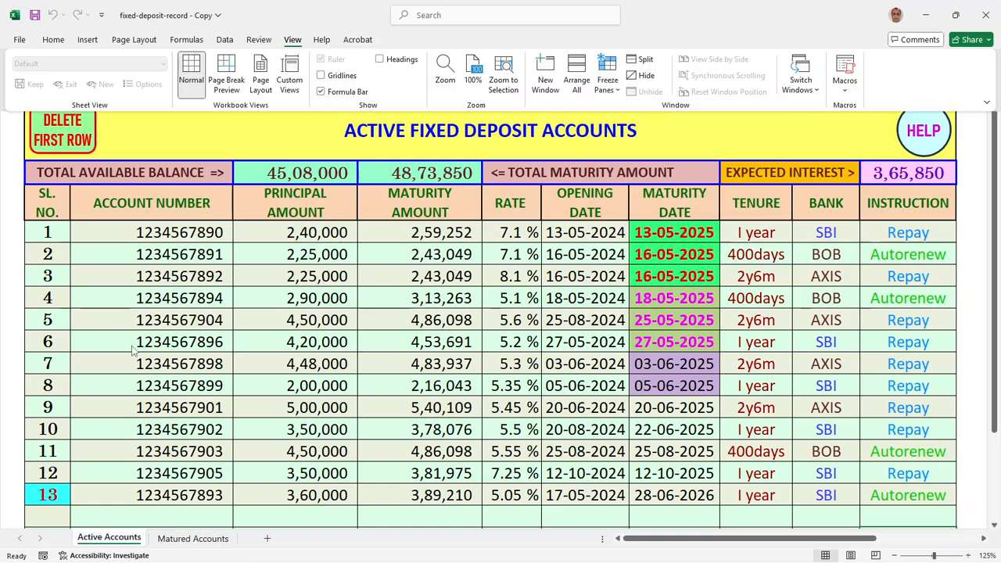
pyautogui.scroll(-2, 187, 402)
pyautogui.scroll(2, 187, 402)
pyautogui.scroll(-4, 186, 400)
pyautogui.scroll(4, 185, 395)
pyautogui.hotkey('ctrl', 'F1')
pyautogui.scroll(-3, 395, 423)
pyautogui.scroll(3, 395, 423)
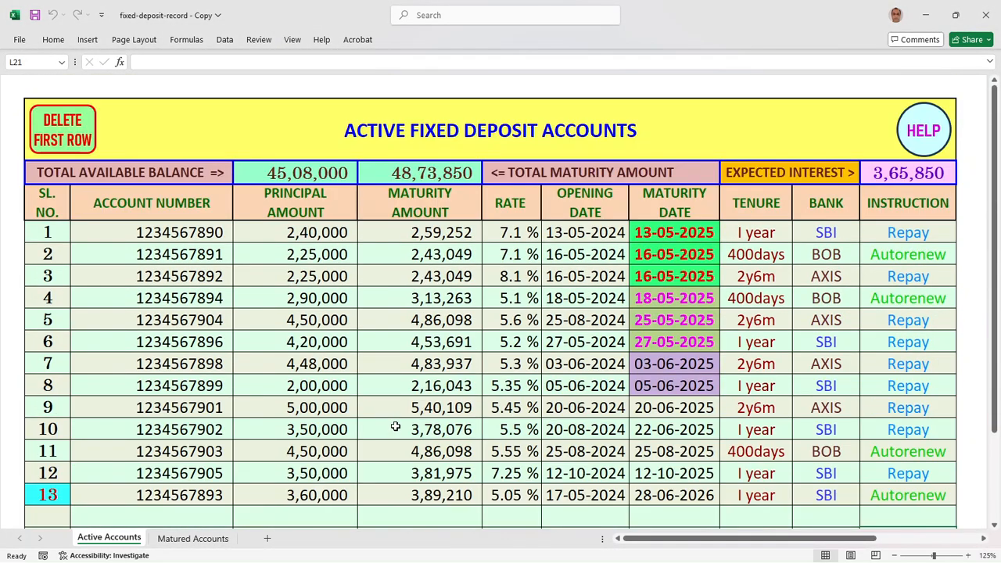
pyautogui.scroll(-3, 395, 423)
# Unfreeze the panes of the Matured Accounts sheet and check how its rows move without the freeze.
pyautogui.click(178, 541)
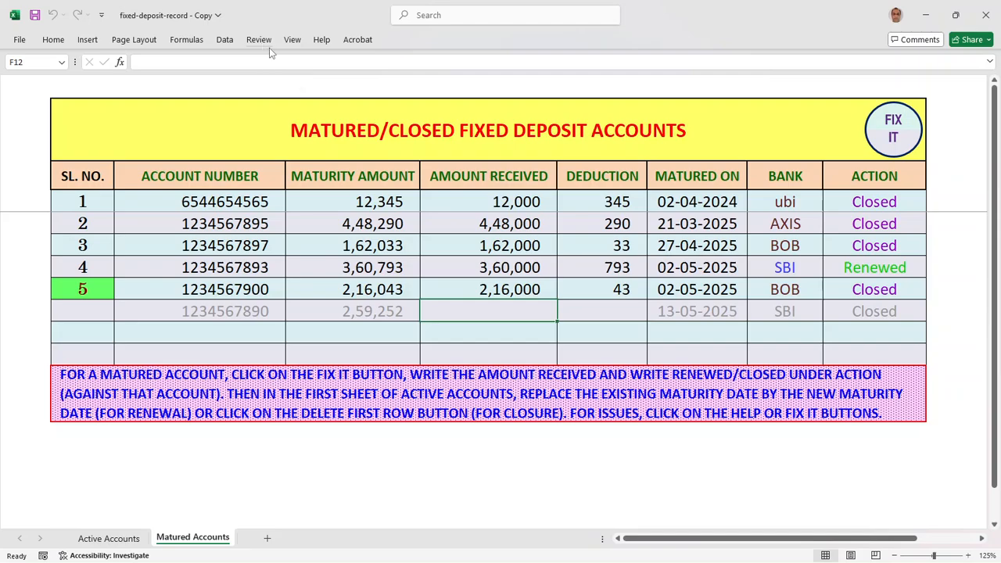
pyautogui.click(292, 40)
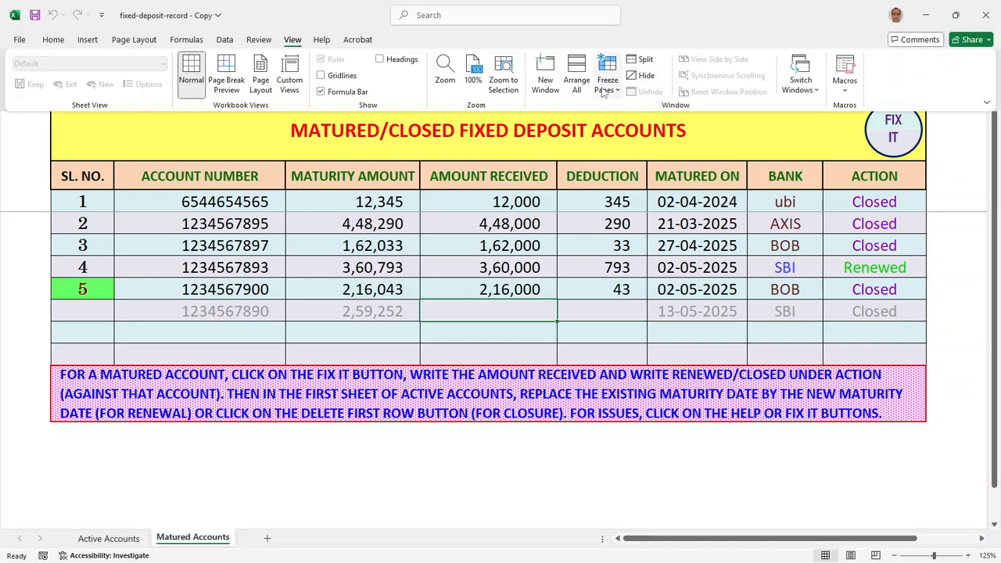
pyautogui.click(607, 82)
pyautogui.click(632, 117)
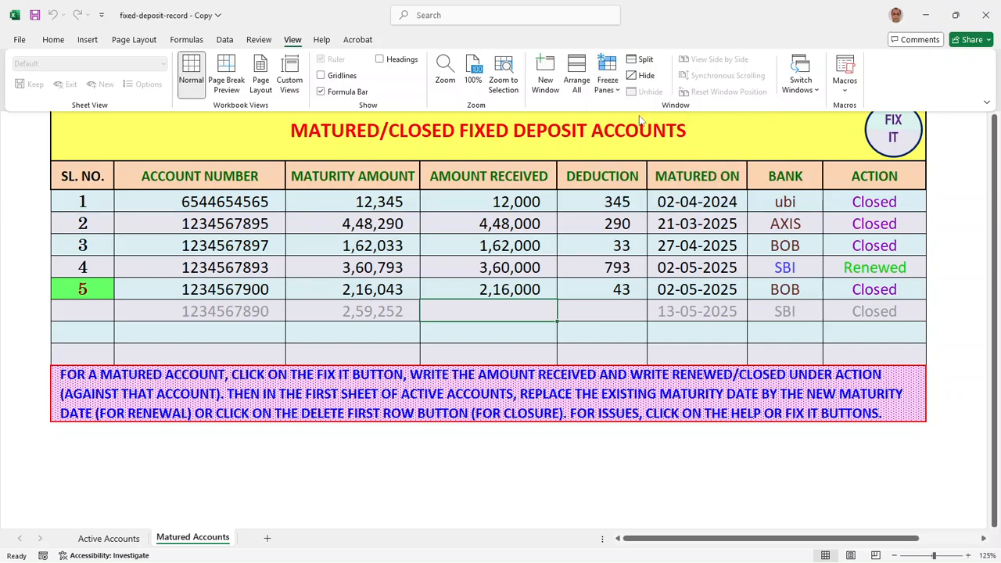
pyautogui.scroll(-2, 339, 420)
pyautogui.scroll(2, 313, 421)
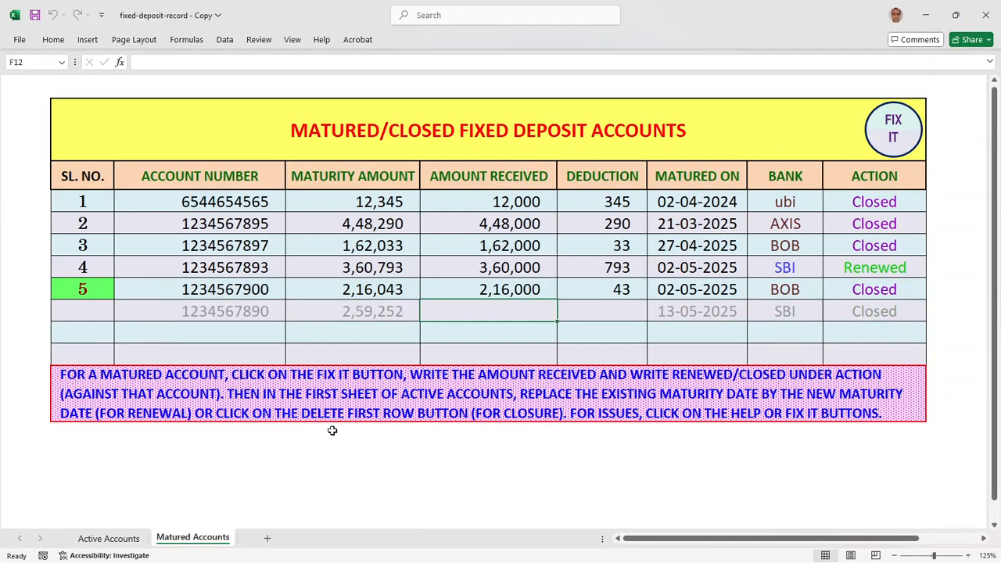
pyautogui.scroll(-1, 331, 427)
pyautogui.scroll(1, 331, 431)
# Freeze the panes of the Matured Accounts sheet at cell A8, just below the first account.
pyautogui.click(11, 223)
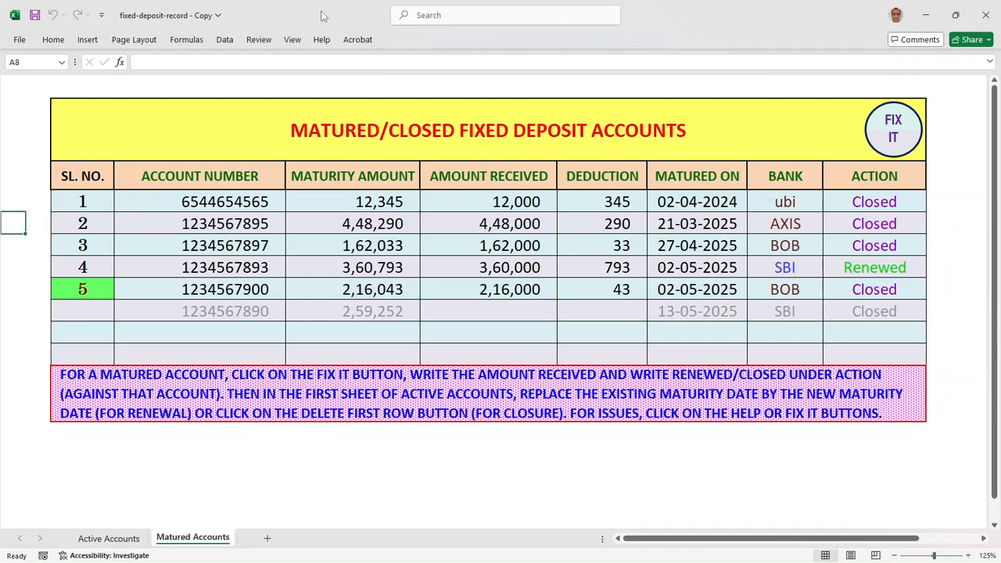
pyautogui.click(292, 40)
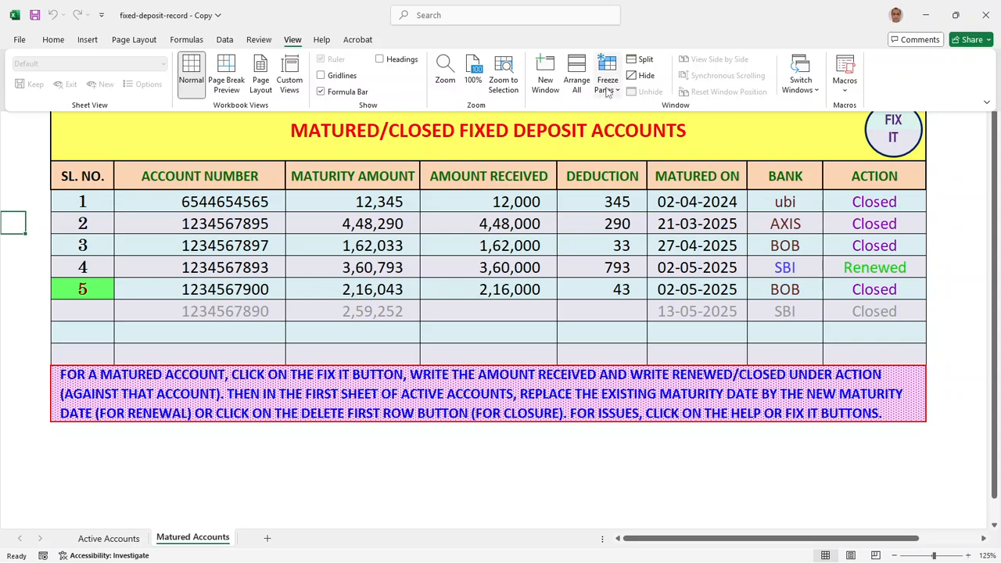
pyautogui.click(608, 78)
pyautogui.click(655, 113)
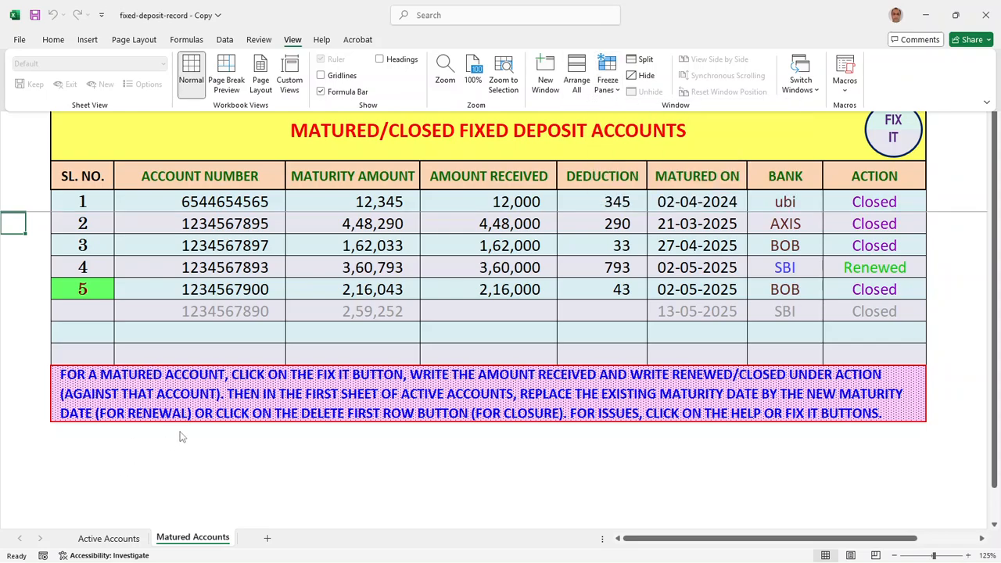
pyautogui.scroll(-1, 232, 438)
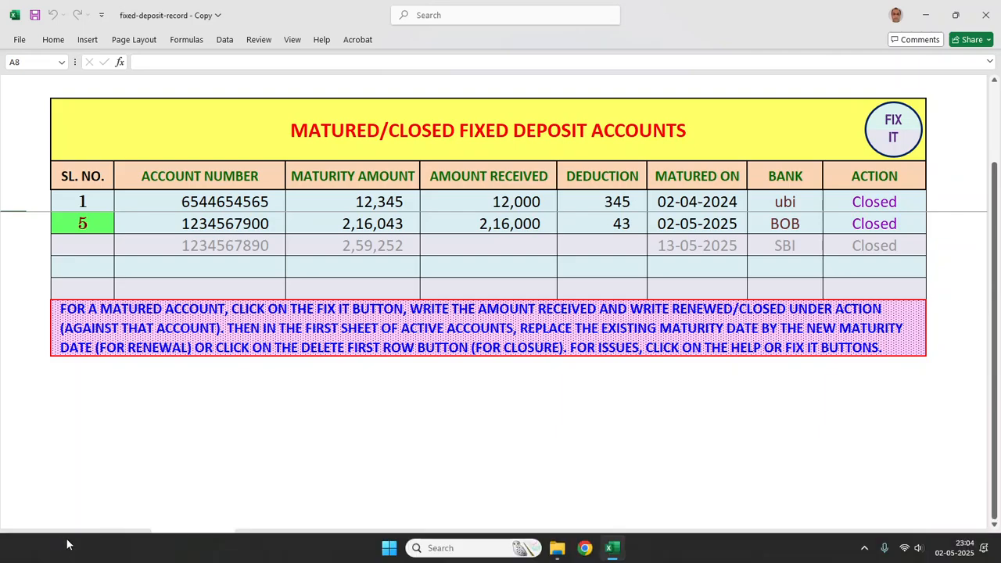
# Freeze the panes of the Active Accounts sheet at cell A11, just below the fourth account.
pyautogui.click(109, 538)
pyautogui.scroll(2, 106, 404)
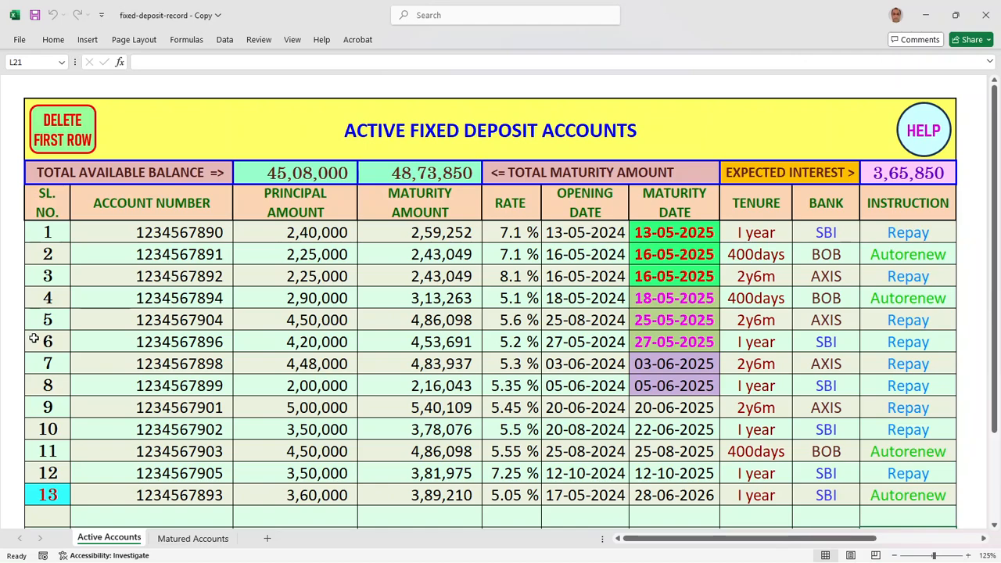
pyautogui.click(7, 322)
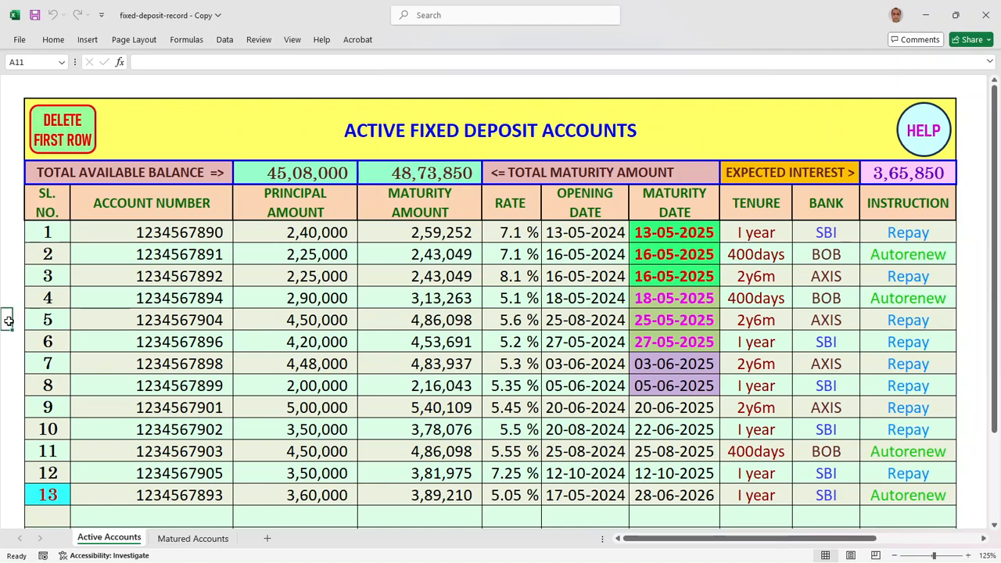
pyautogui.click(292, 39)
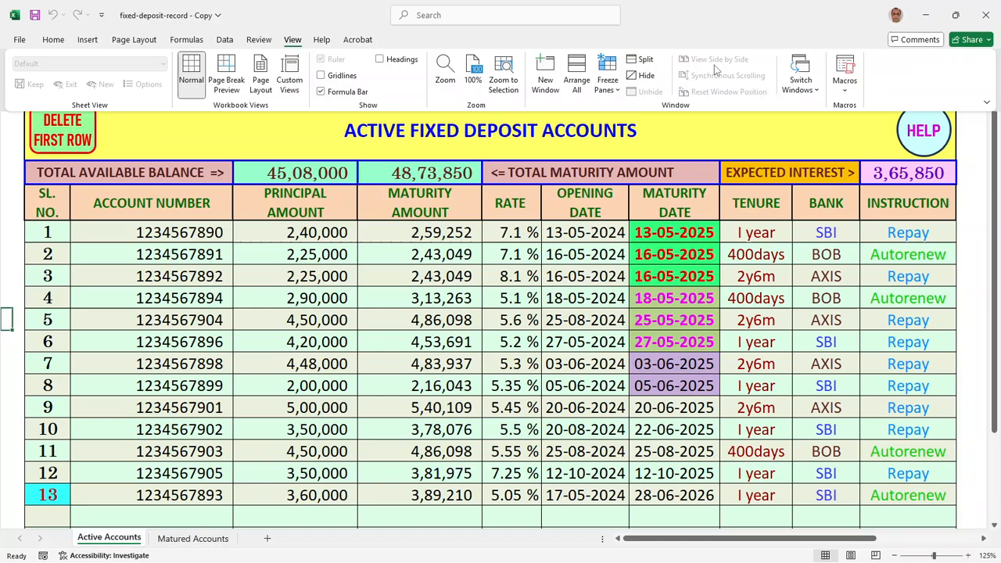
pyautogui.click(614, 88)
pyautogui.click(656, 117)
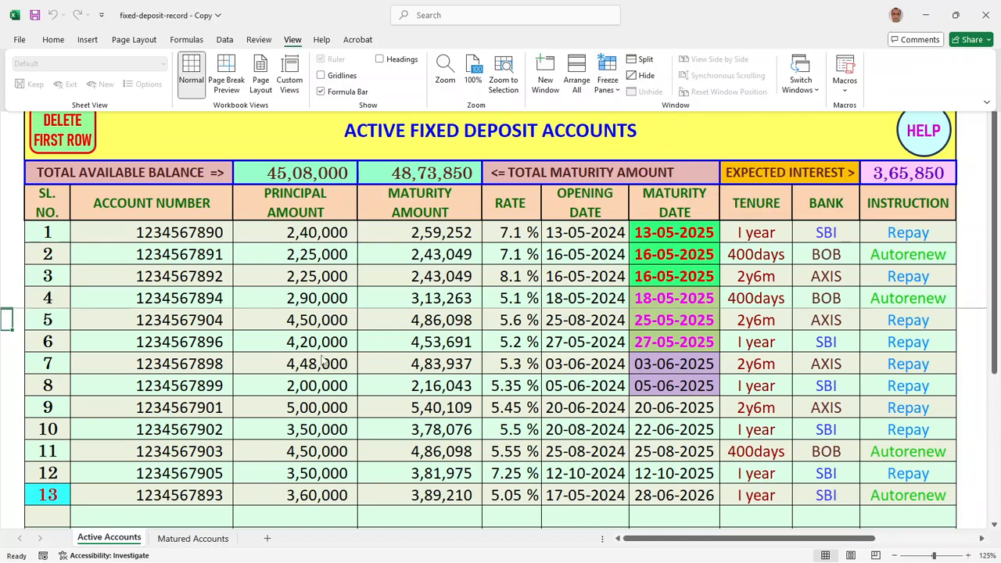
# Examine how the frozen header and first four accounts behave while browsing the Active Accounts sheet down to its closing note.
pyautogui.scroll(-2, 324, 356)
pyautogui.scroll(2, 325, 356)
pyautogui.scroll(-1, 616, 425)
pyautogui.scroll(1, 603, 424)
pyautogui.scroll(-3, 587, 423)
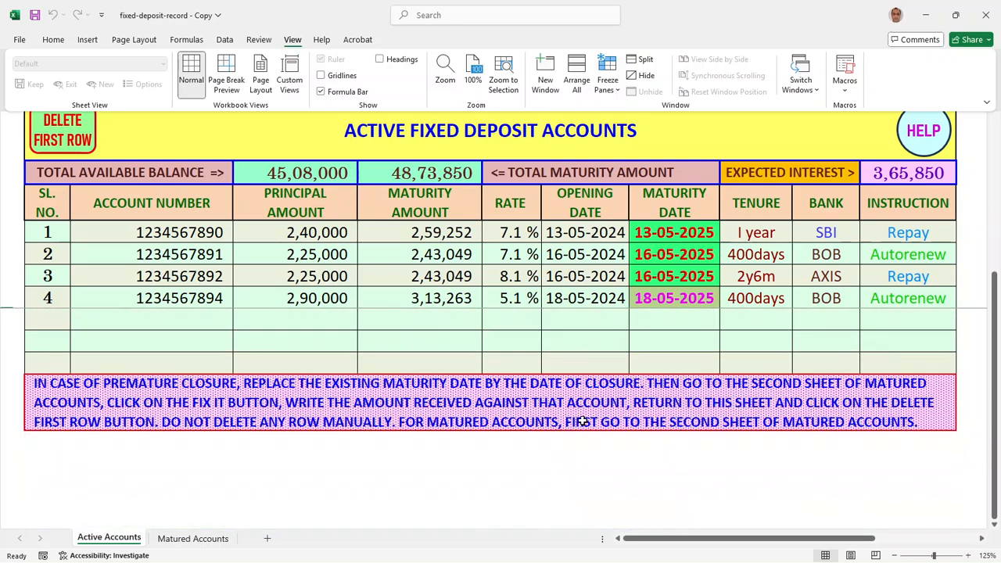
pyautogui.scroll(1, 583, 422)
pyautogui.scroll(-1, 229, 450)
pyautogui.scroll(3, 453, 464)
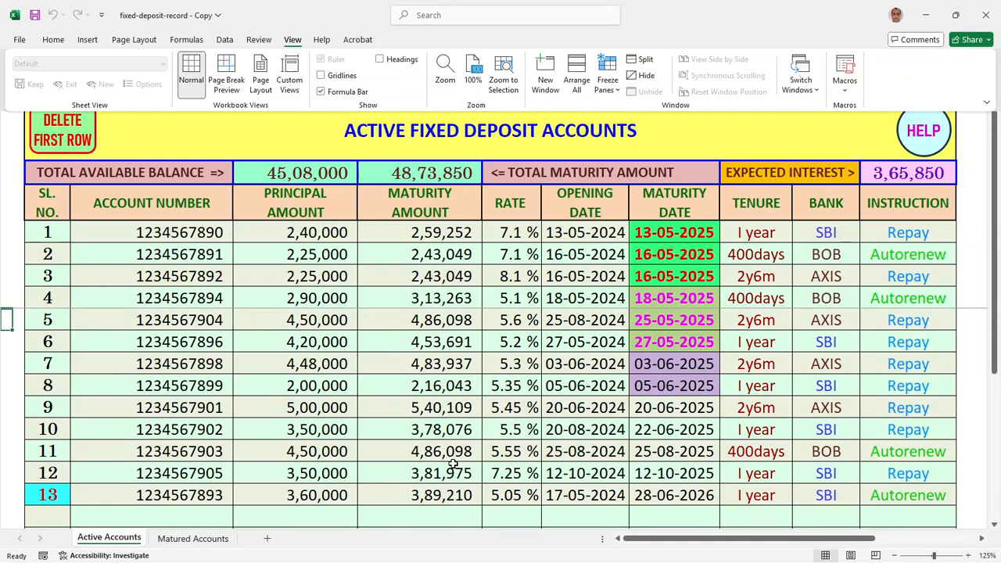